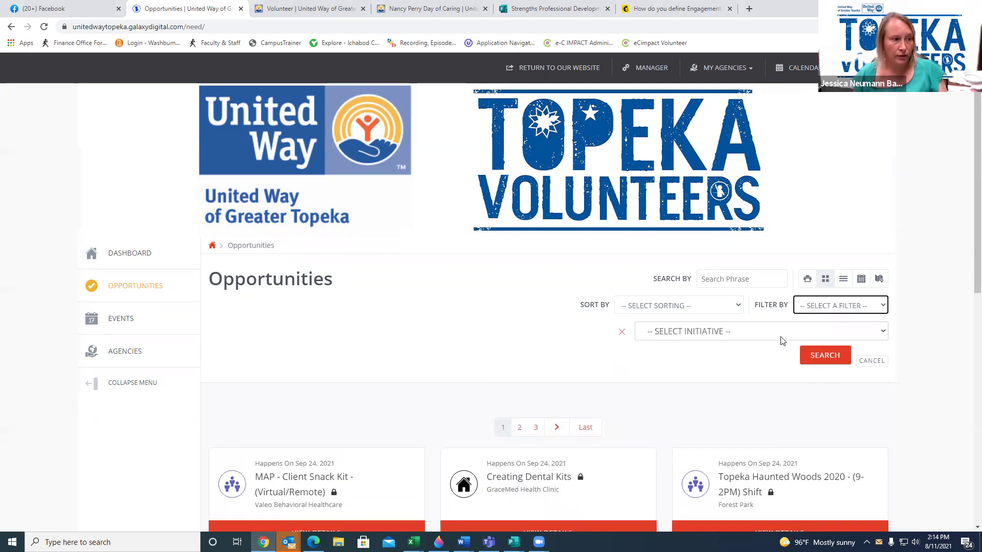
Filter opportunities to the Nancy Perry Day of Caring 2021 initiative
{"action": "left_click", "coordinate": [780, 332]}
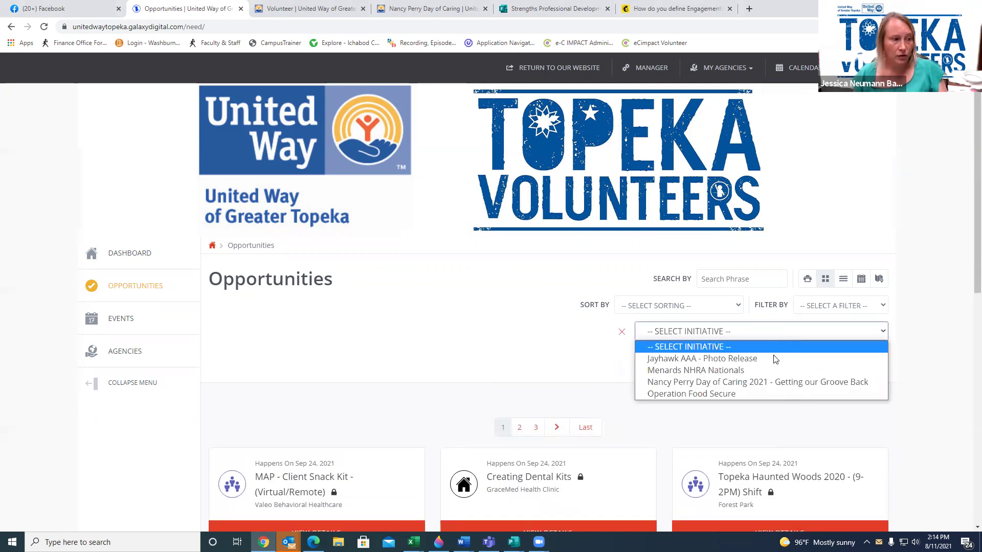
{"action": "left_click", "coordinate": [774, 380]}
{"action": "left_click", "coordinate": [832, 360]}
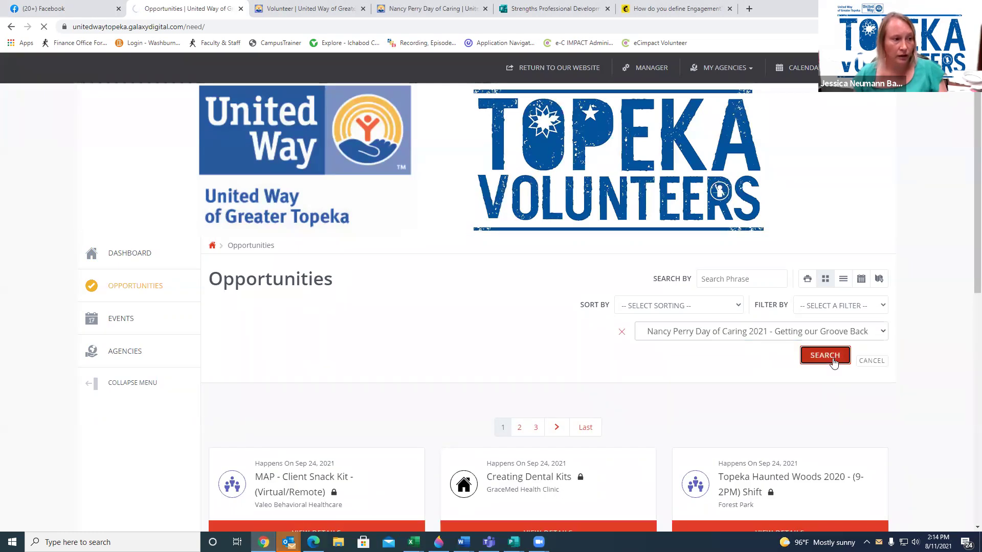
{"action": "scroll", "coordinate": [796, 355], "scroll_direction": "down", "scroll_amount": 3}
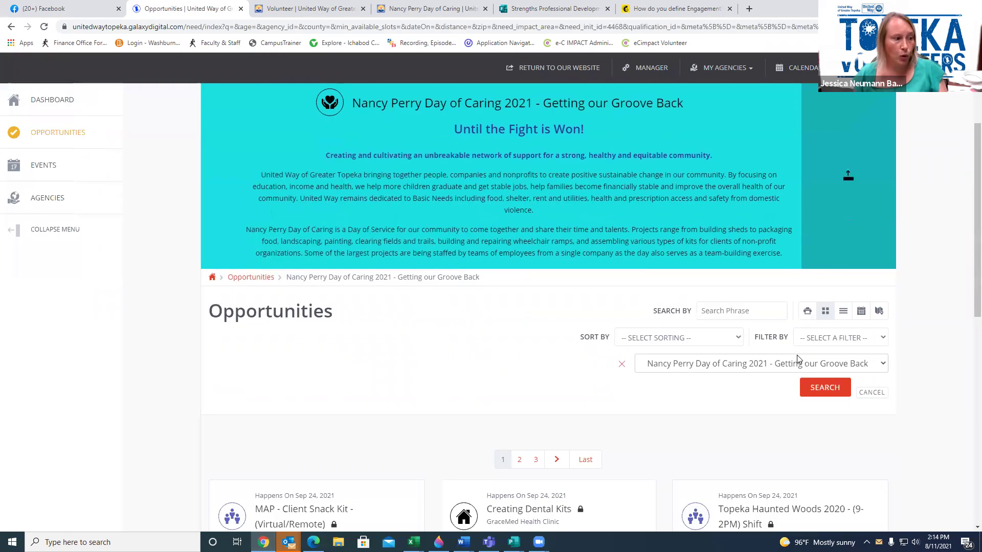
{"action": "scroll", "coordinate": [796, 356], "scroll_direction": "down", "scroll_amount": 2}
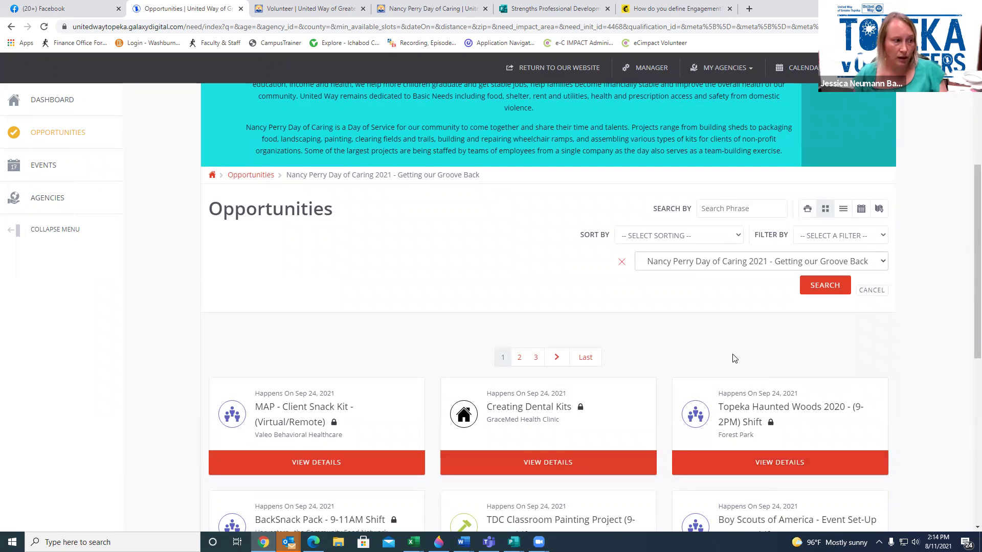
{"action": "scroll", "coordinate": [733, 357], "scroll_direction": "down", "scroll_amount": 1}
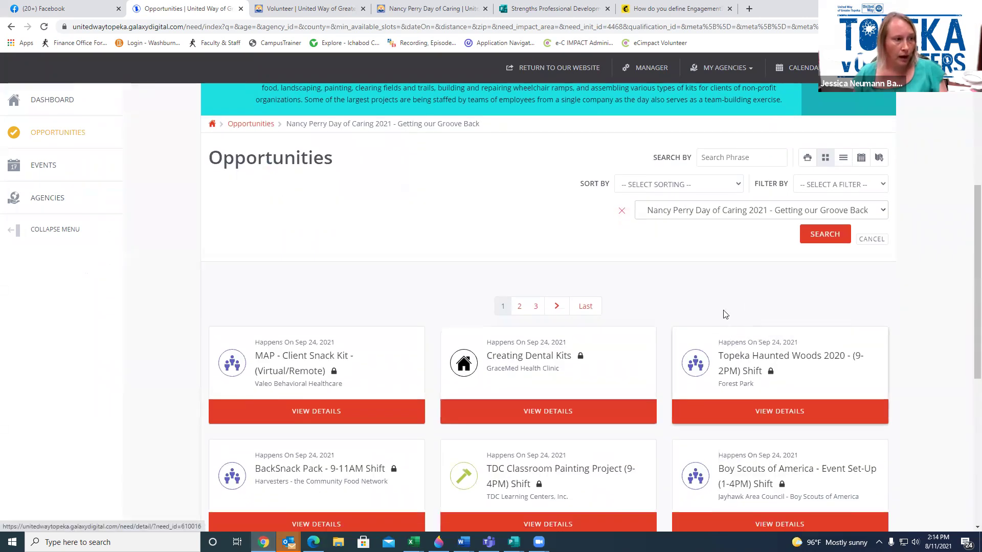
Search that initiative for 'united way', narrowing the list to two opportunities
{"action": "left_click", "coordinate": [735, 163]}
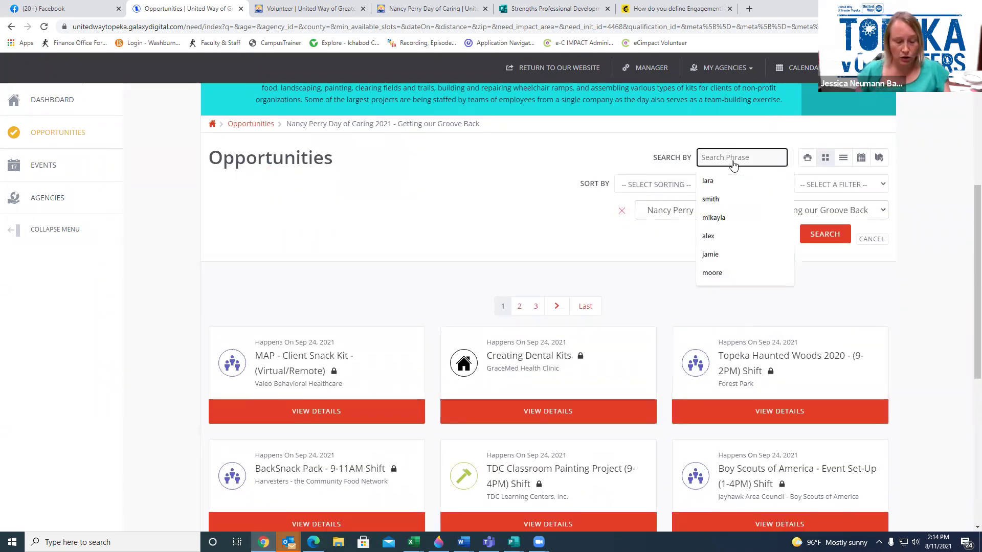
{"action": "type", "text": "United"}
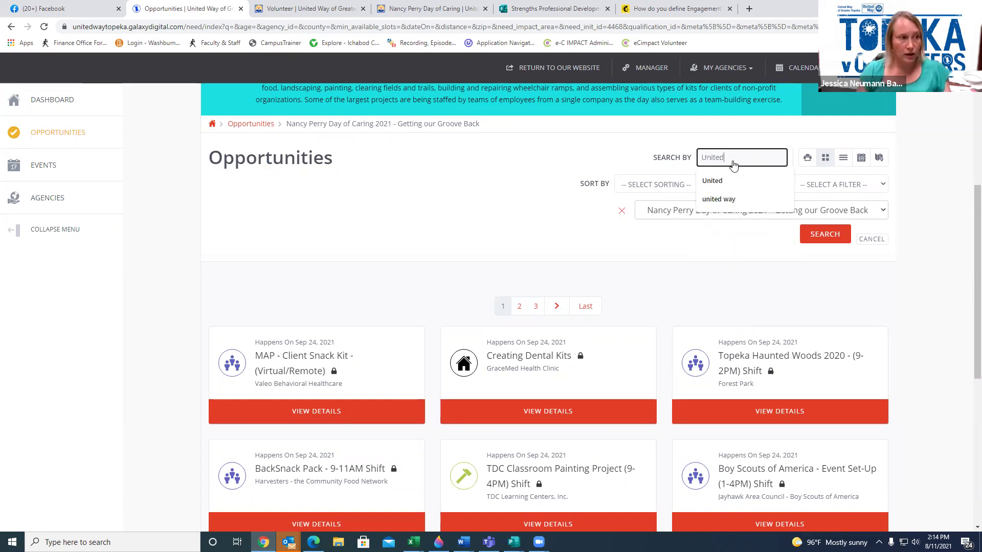
{"action": "left_click", "coordinate": [735, 198]}
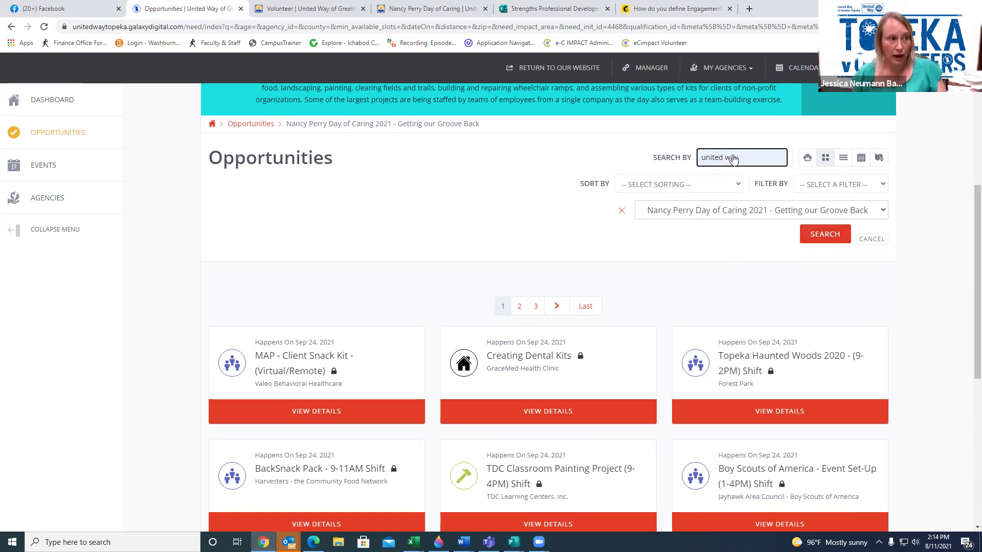
{"action": "left_click", "coordinate": [828, 238]}
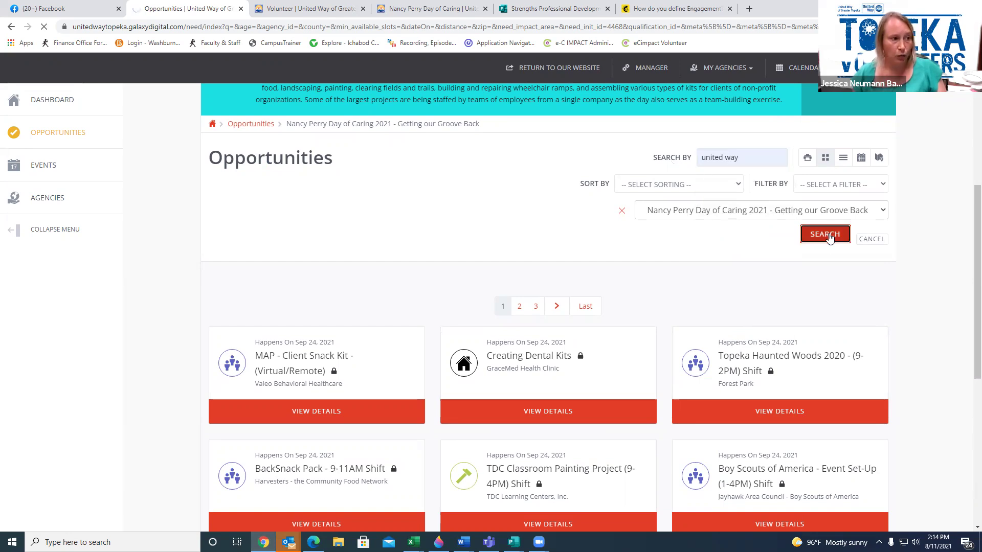
{"action": "scroll", "coordinate": [511, 272], "scroll_direction": "down", "scroll_amount": 5}
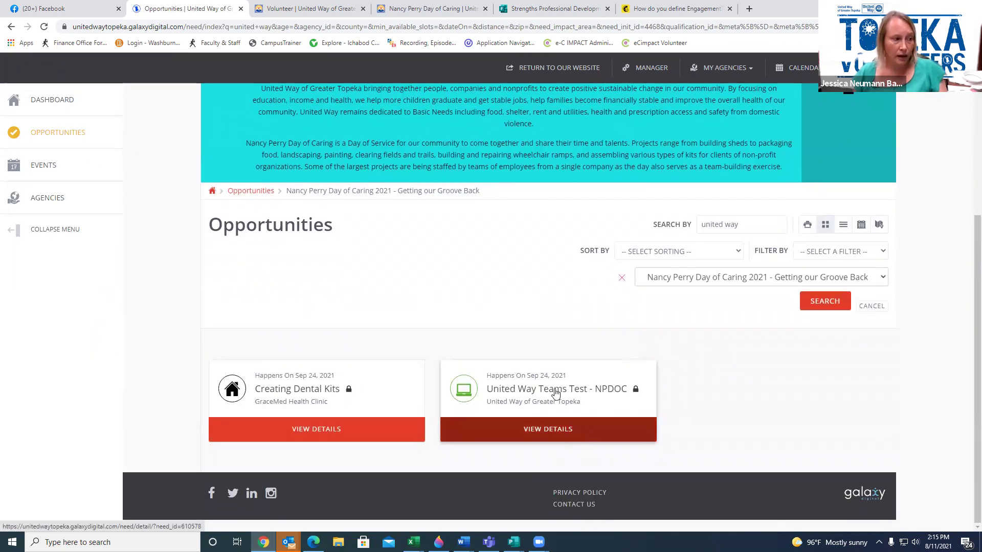
Open United Way Teams Test - NPDOC, respond as a team, and create a new team
{"action": "left_click", "coordinate": [556, 434]}
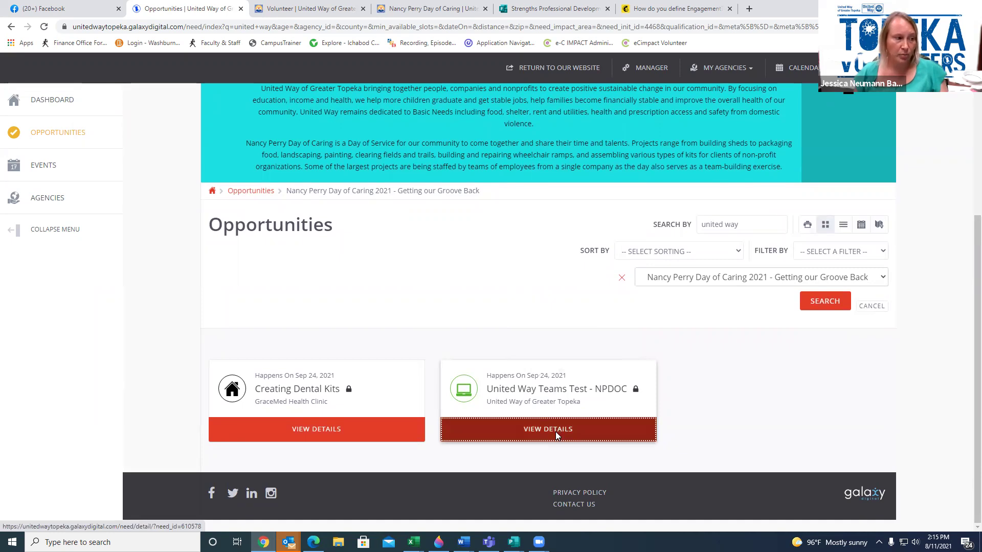
{"action": "scroll", "coordinate": [654, 406], "scroll_direction": "down", "scroll_amount": 2}
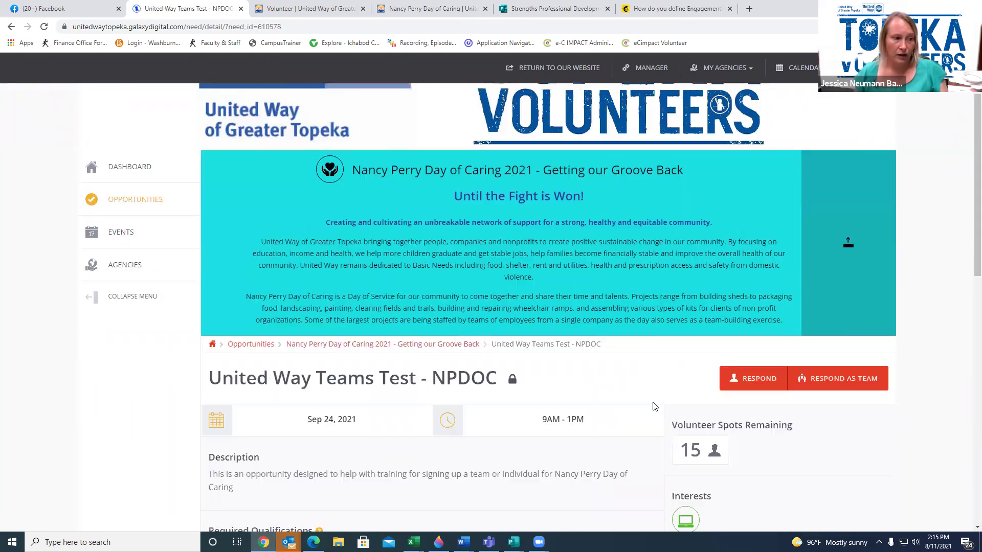
{"action": "scroll", "coordinate": [655, 407], "scroll_direction": "down", "scroll_amount": 1}
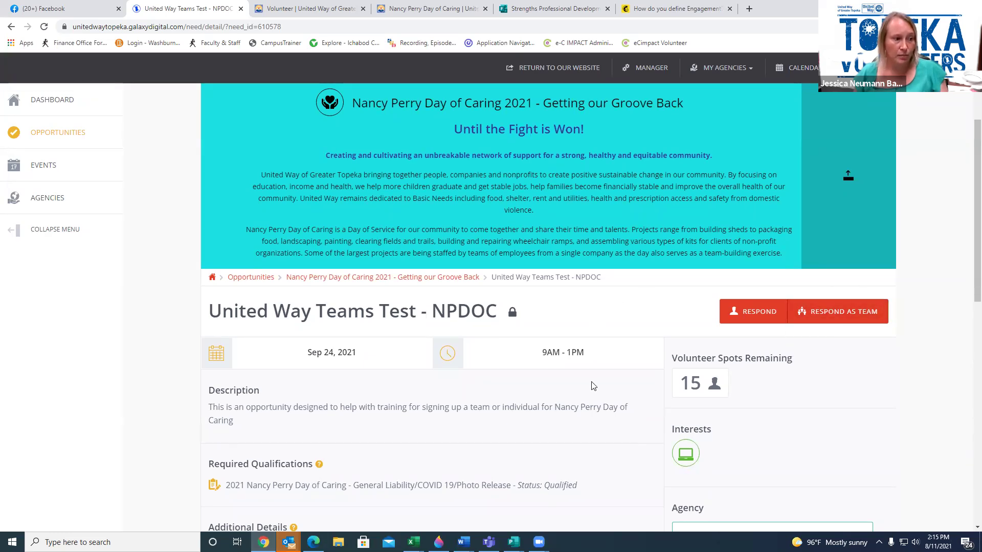
{"action": "scroll", "coordinate": [592, 385], "scroll_direction": "down", "scroll_amount": 1}
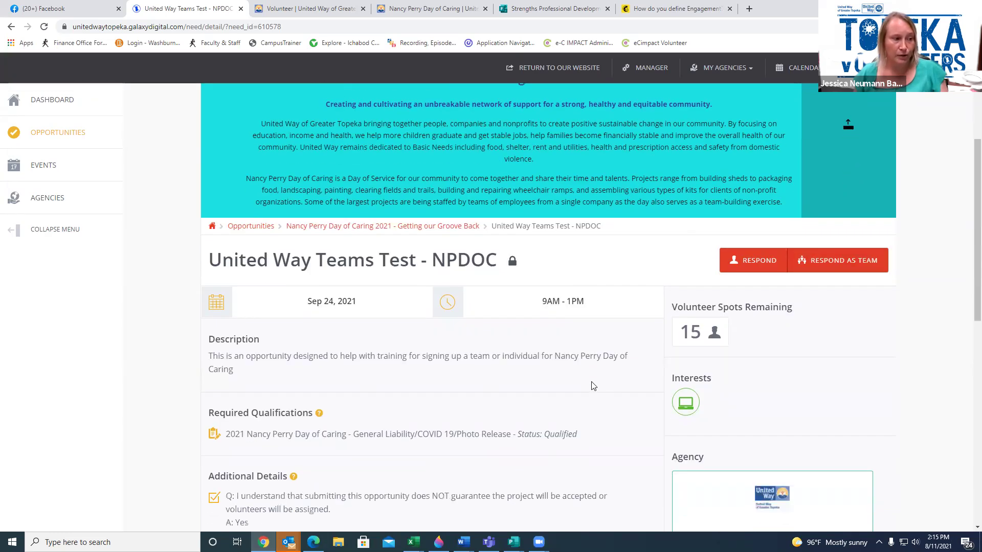
{"action": "left_click", "coordinate": [854, 261]}
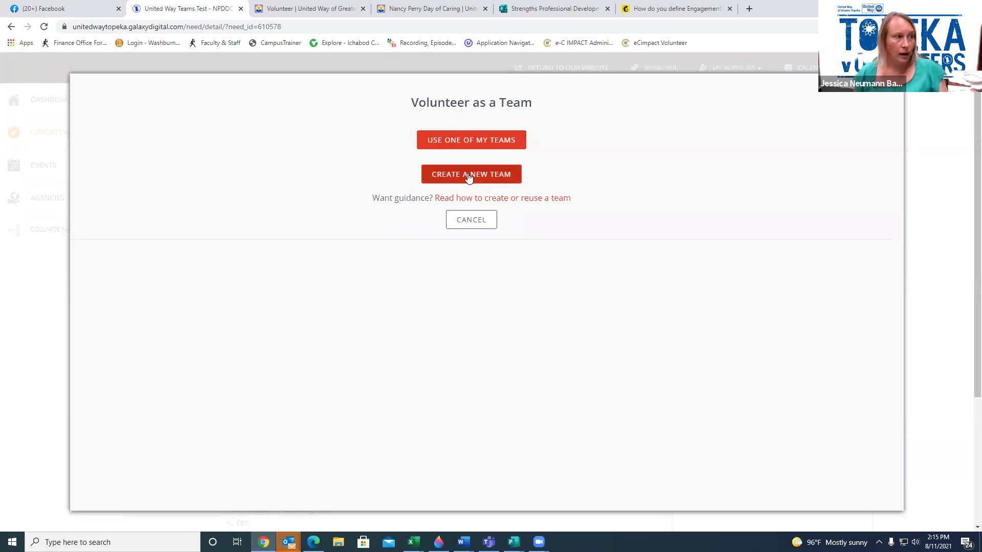
{"action": "left_click", "coordinate": [468, 174]}
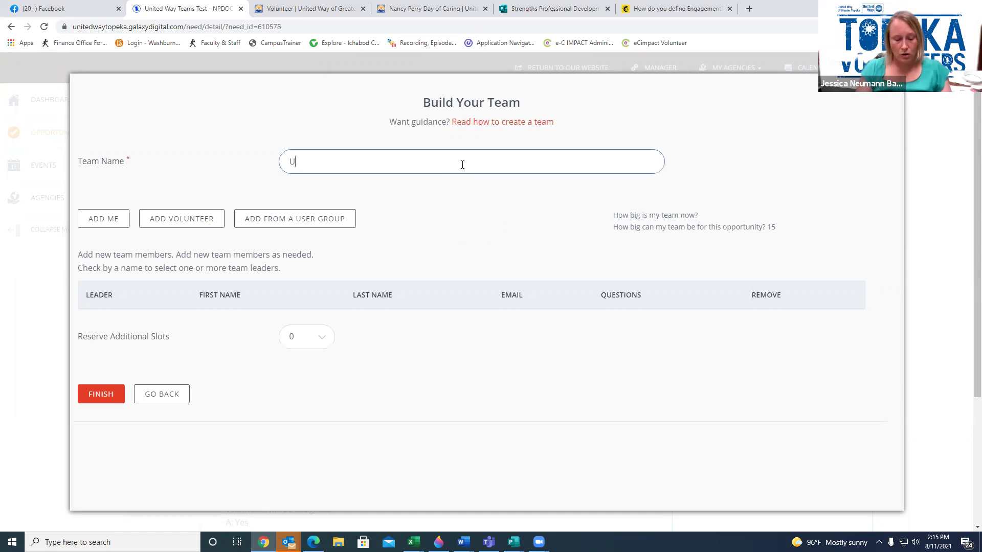
Name the team 'United Way Team' and add yourself as its leader
{"action": "type", "text": "Way"}
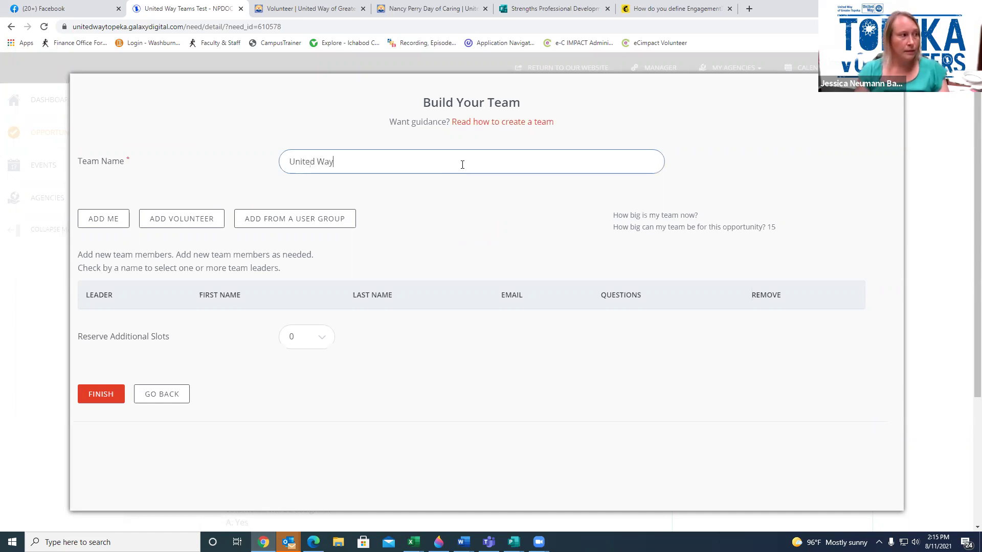
{"action": "type", "text": " Team"}
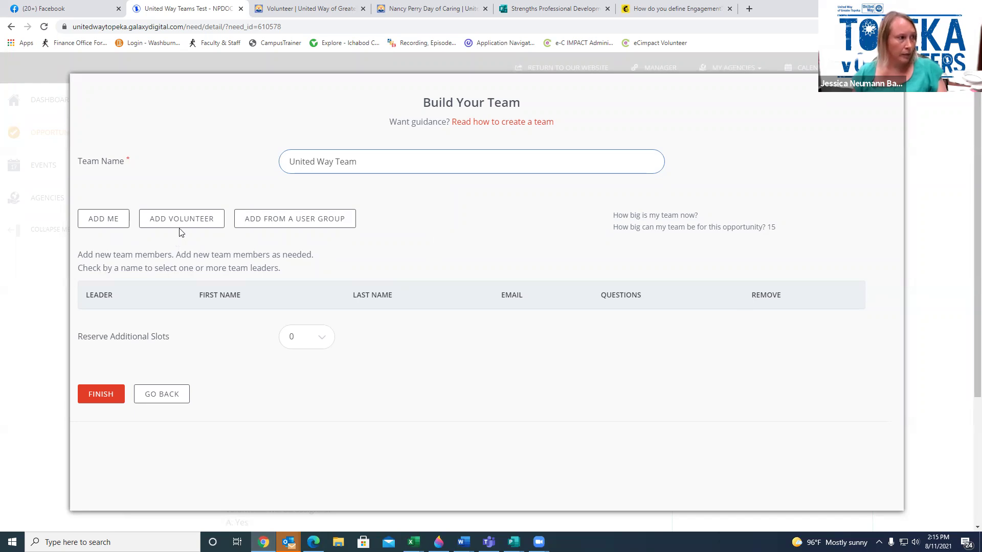
{"action": "left_click", "coordinate": [115, 226]}
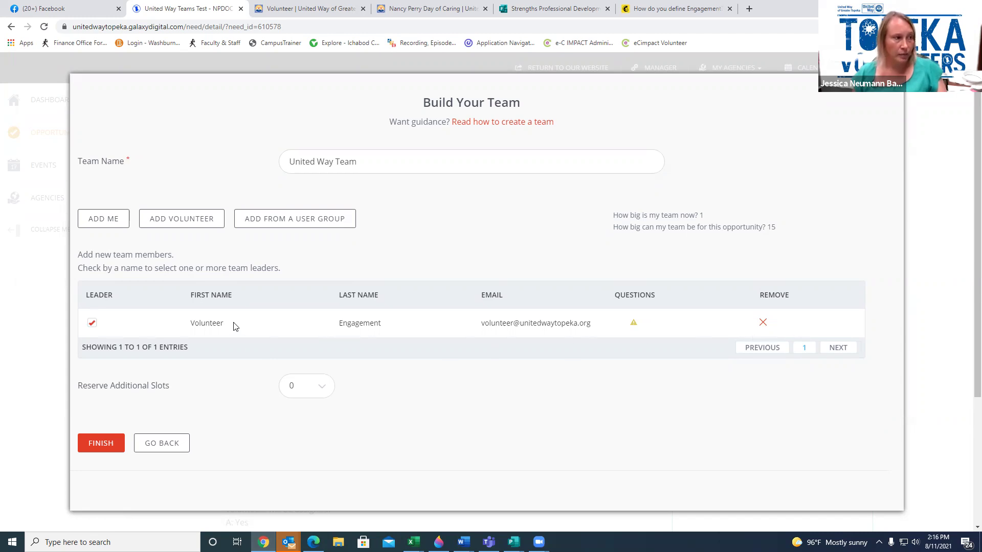
Add the eligible volunteer from the UWGT Team user group to United Way Team
{"action": "left_click", "coordinate": [272, 226]}
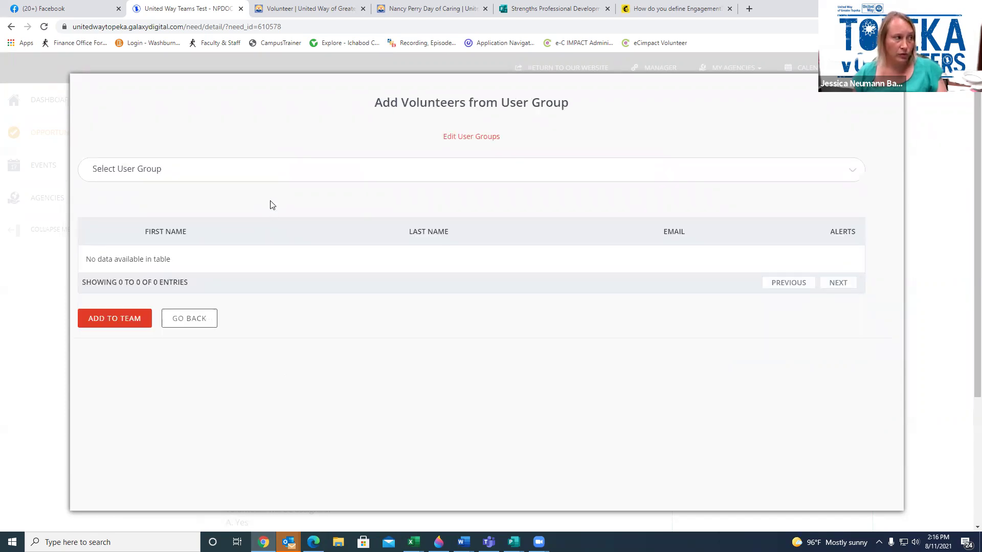
{"action": "left_click", "coordinate": [856, 174]}
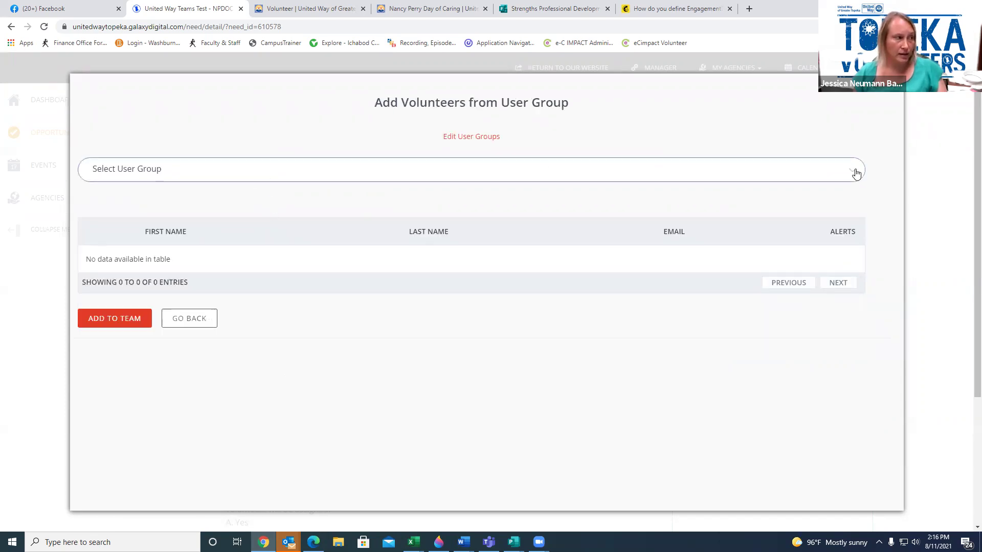
{"action": "left_click", "coordinate": [744, 172]}
{"action": "scroll", "coordinate": [645, 243], "scroll_direction": "down", "scroll_amount": 10}
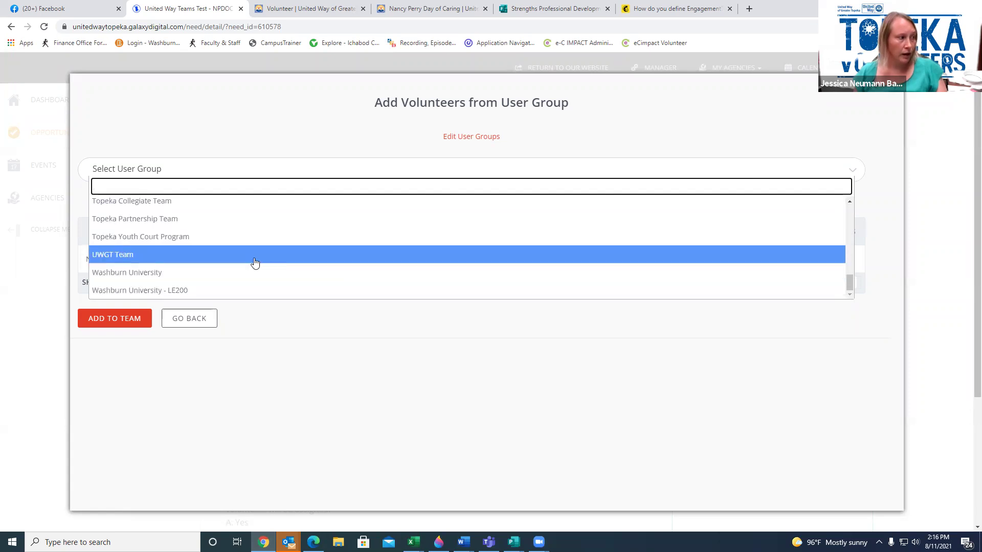
{"action": "left_click", "coordinate": [256, 261]}
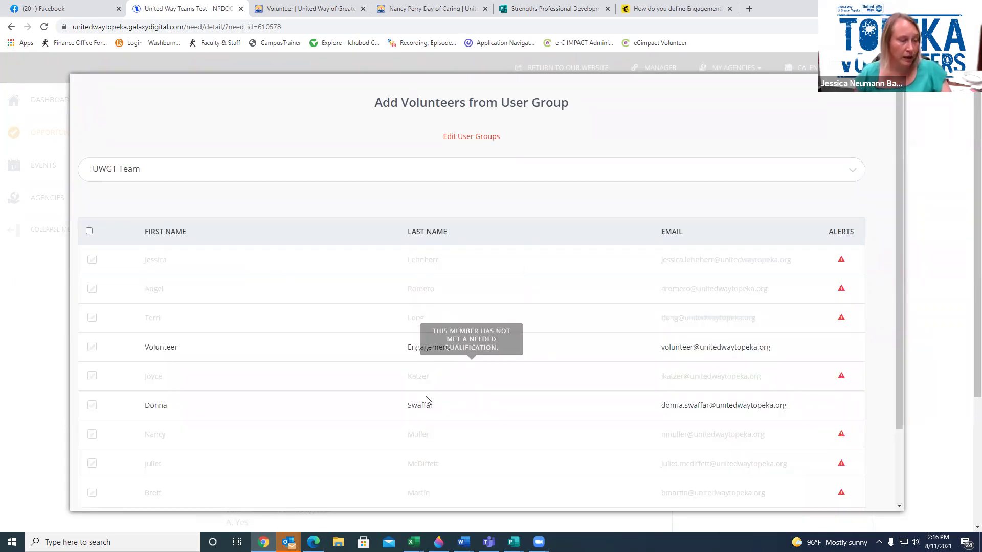
{"action": "scroll", "coordinate": [436, 406], "scroll_direction": "down", "scroll_amount": 2}
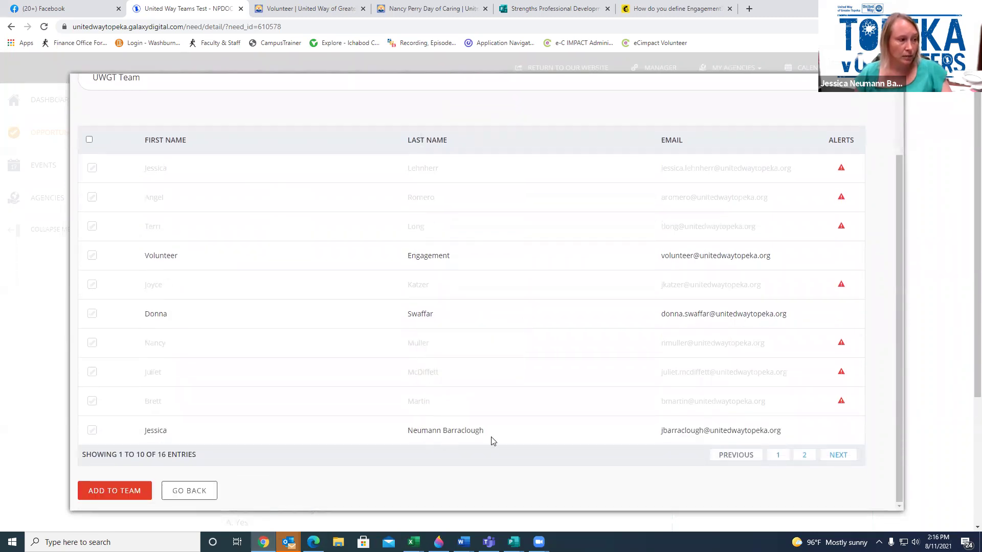
{"action": "left_click", "coordinate": [93, 314]}
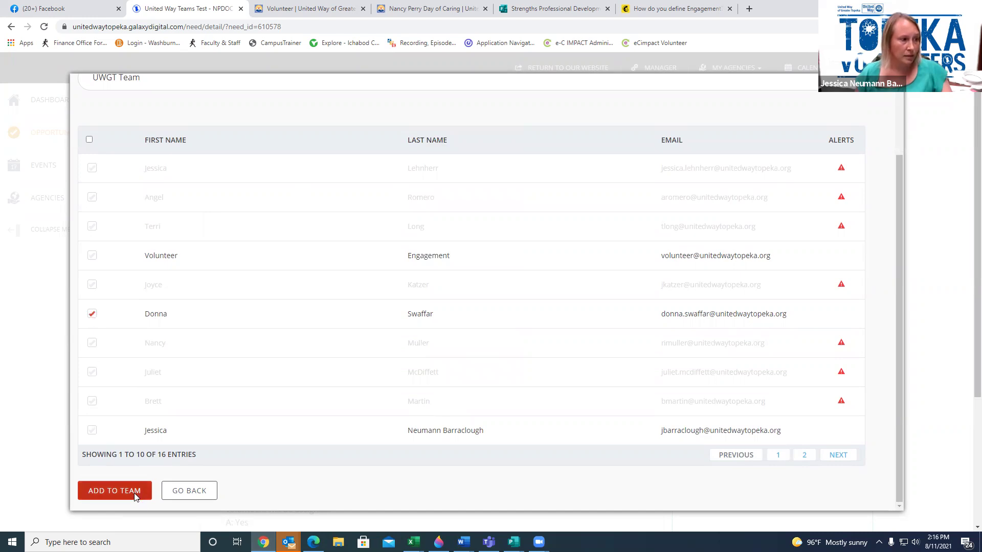
{"action": "left_click", "coordinate": [136, 496]}
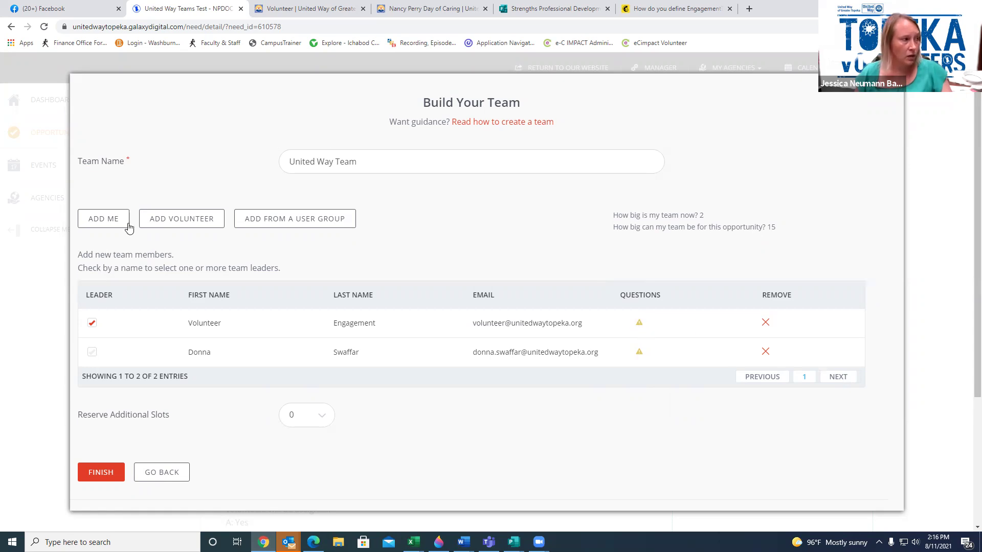
Add the last eligible UWGT Team member, bringing the team to 3 of 15
{"action": "left_click", "coordinate": [296, 221]}
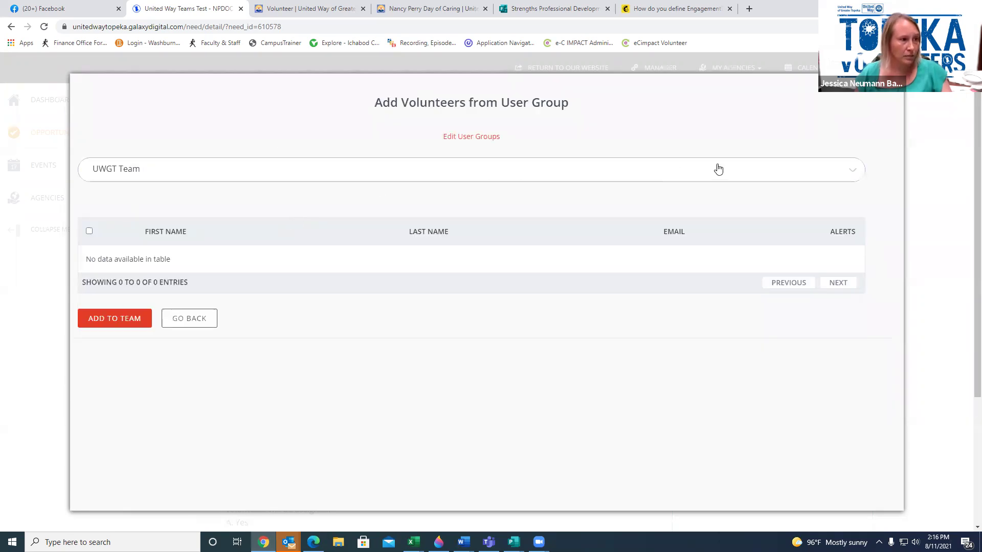
{"action": "left_click", "coordinate": [808, 179]}
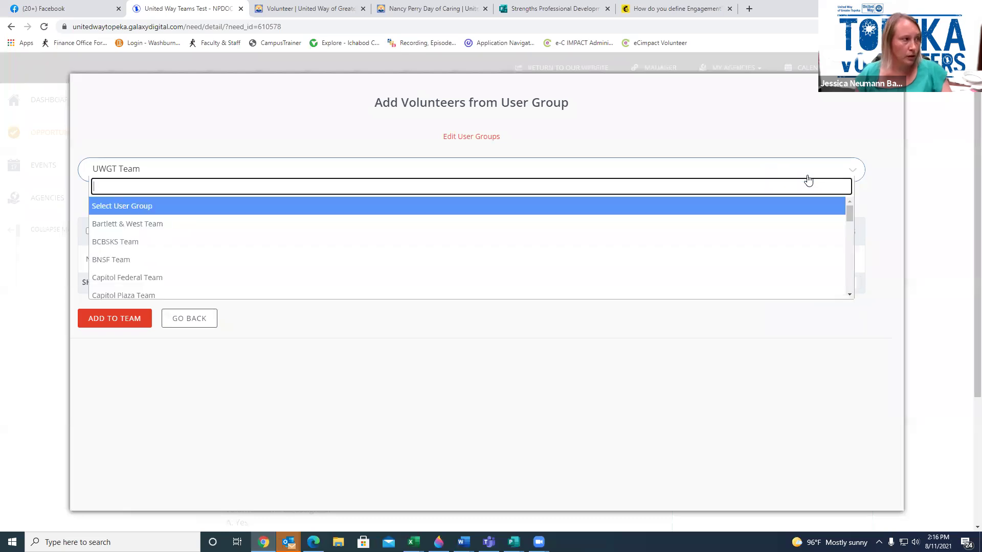
{"action": "left_click", "coordinate": [882, 193]}
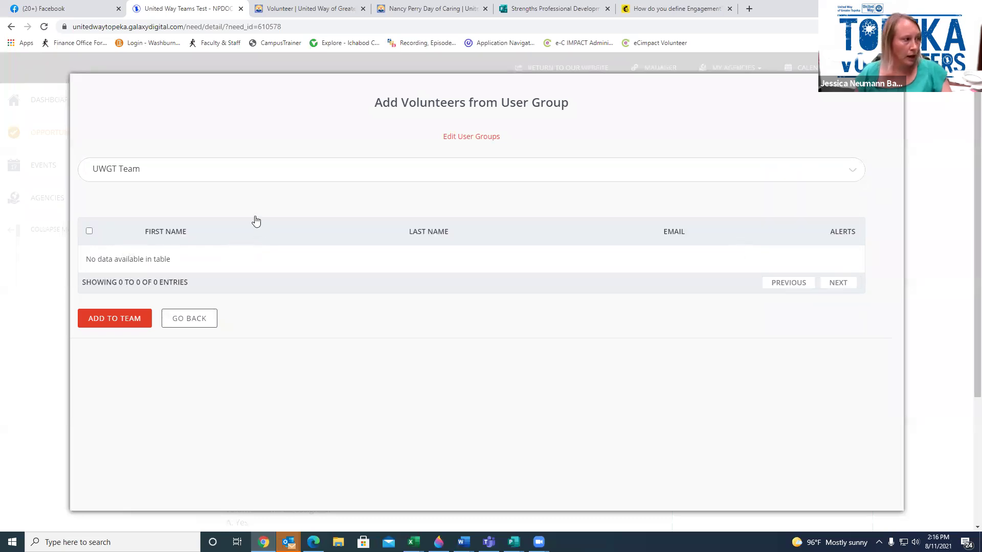
{"action": "left_click", "coordinate": [226, 173]}
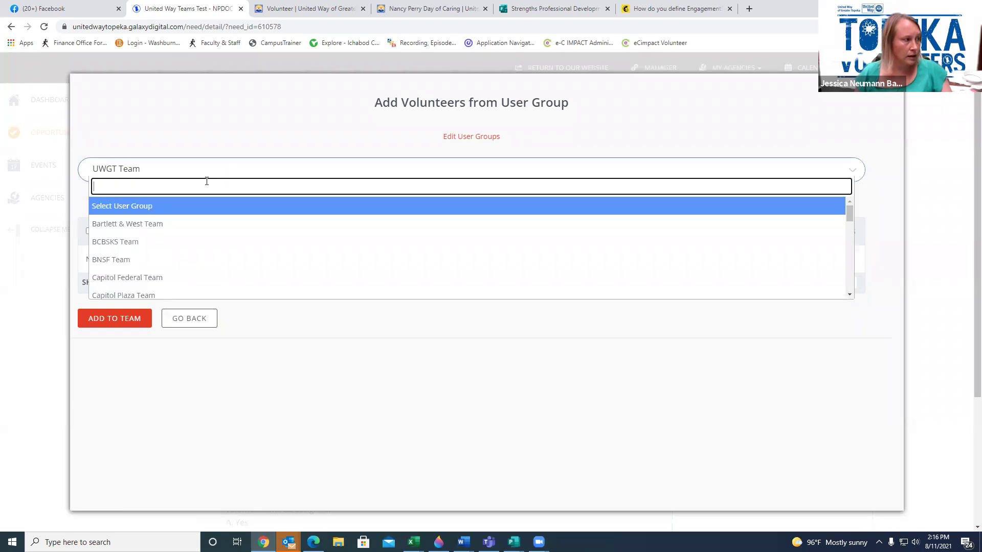
{"action": "scroll", "coordinate": [168, 245], "scroll_direction": "down", "scroll_amount": 10}
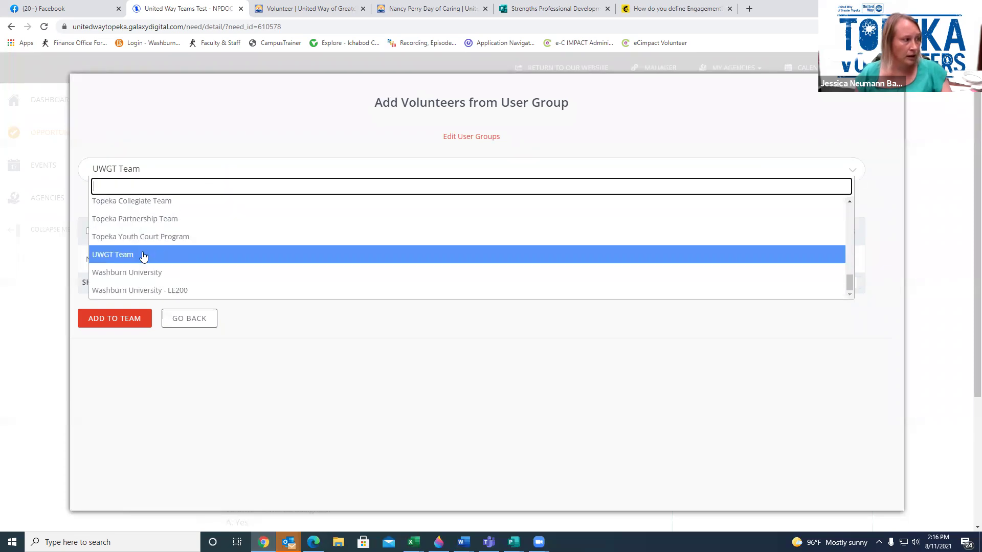
{"action": "left_click", "coordinate": [143, 254]}
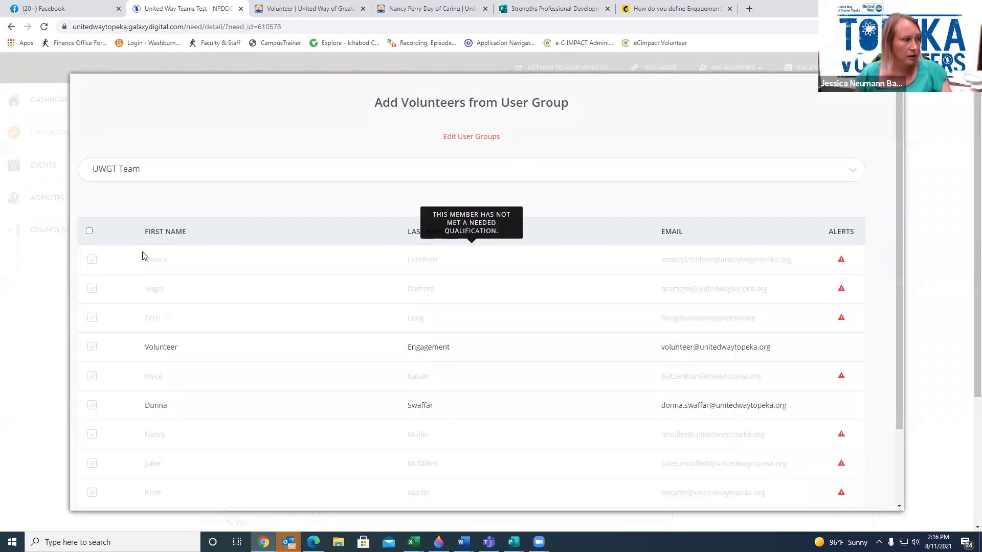
{"action": "scroll", "coordinate": [180, 307], "scroll_direction": "down", "scroll_amount": 1}
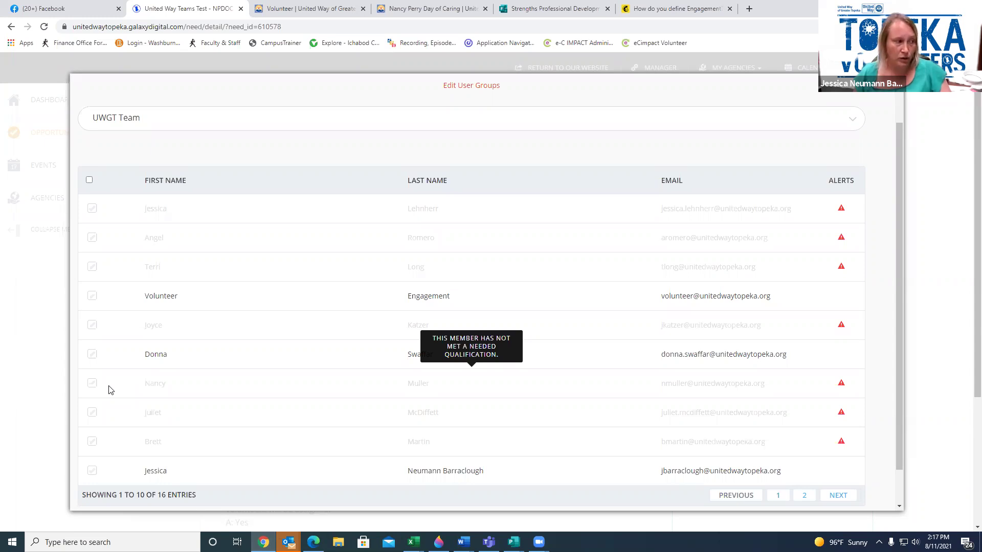
{"action": "left_click", "coordinate": [93, 471]}
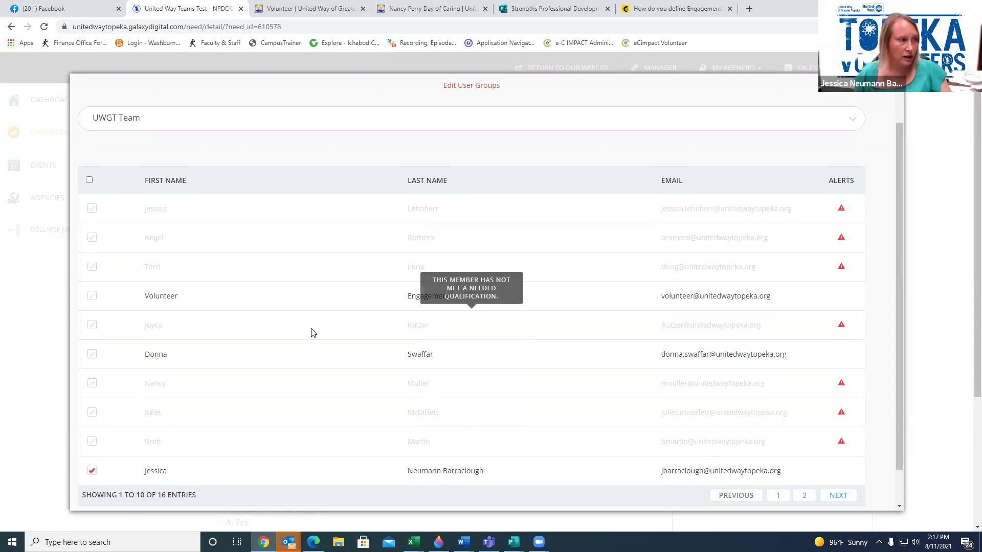
{"action": "scroll", "coordinate": [340, 451], "scroll_direction": "down", "scroll_amount": 1}
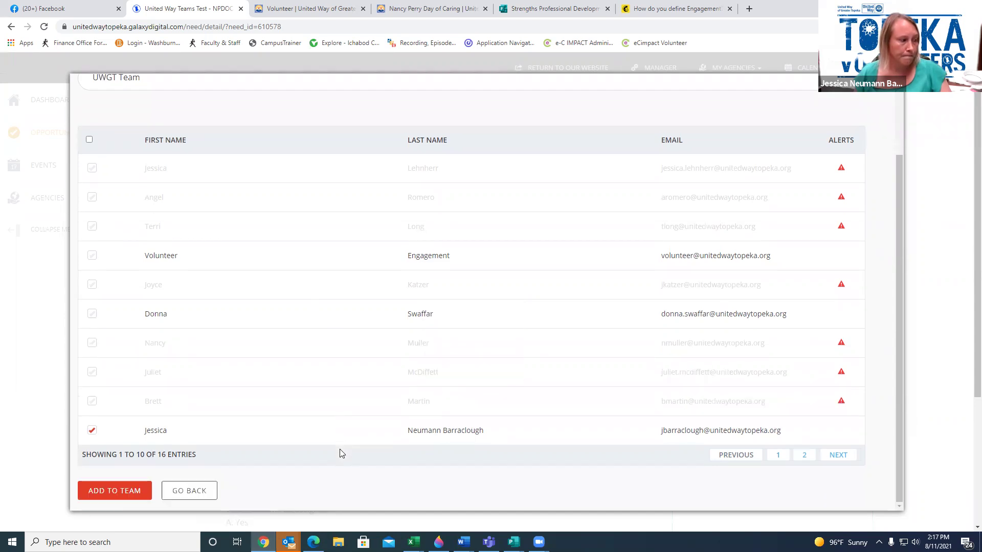
{"action": "left_click", "coordinate": [109, 492]}
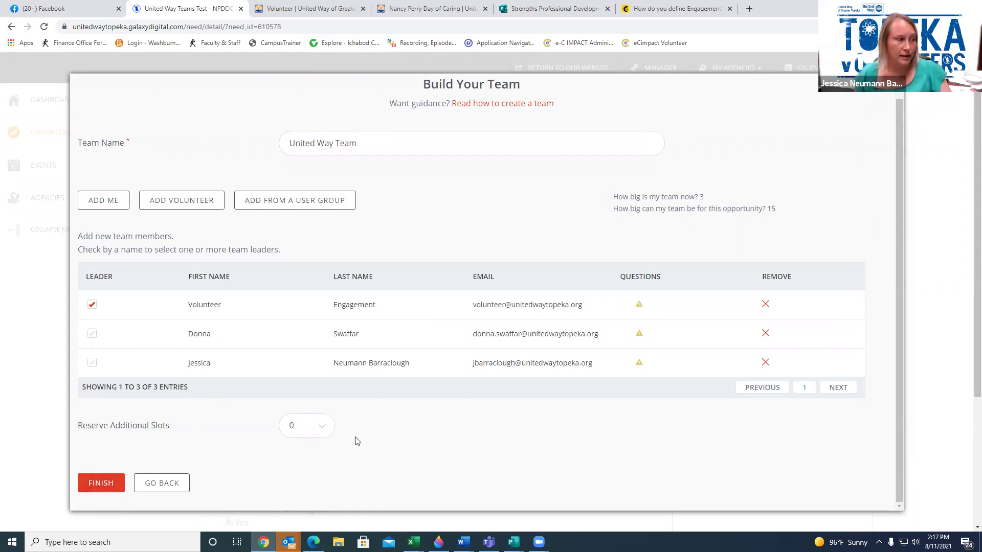
Reserve 2 additional slots for a team size of 5, then open the first member's questions
{"action": "left_click", "coordinate": [297, 426]}
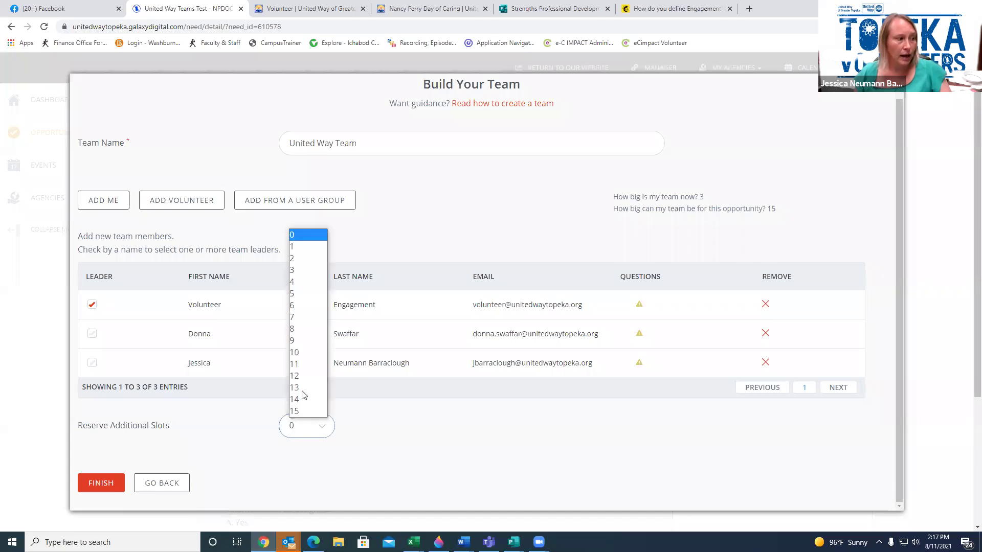
{"action": "left_click", "coordinate": [299, 259]}
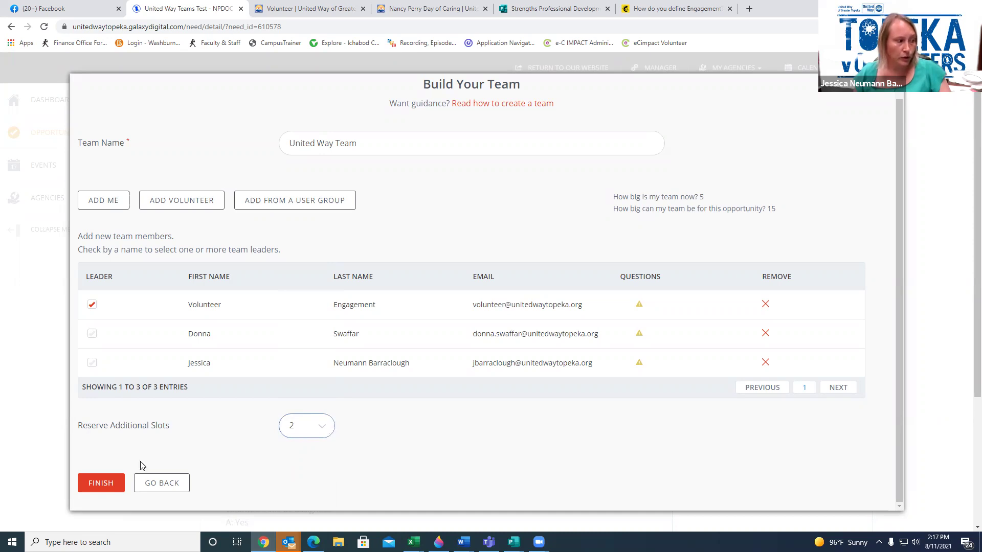
{"action": "left_click", "coordinate": [98, 484]}
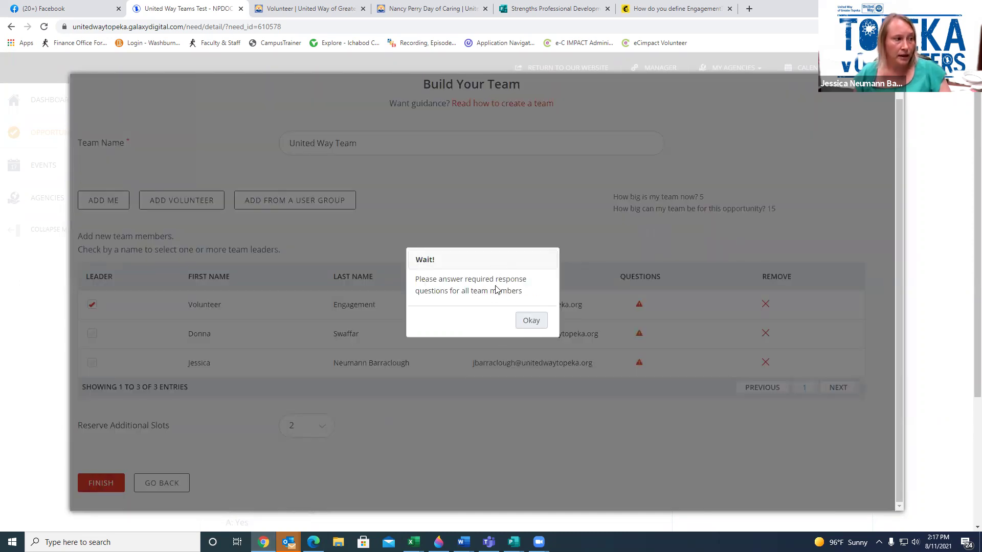
{"action": "left_click", "coordinate": [534, 325]}
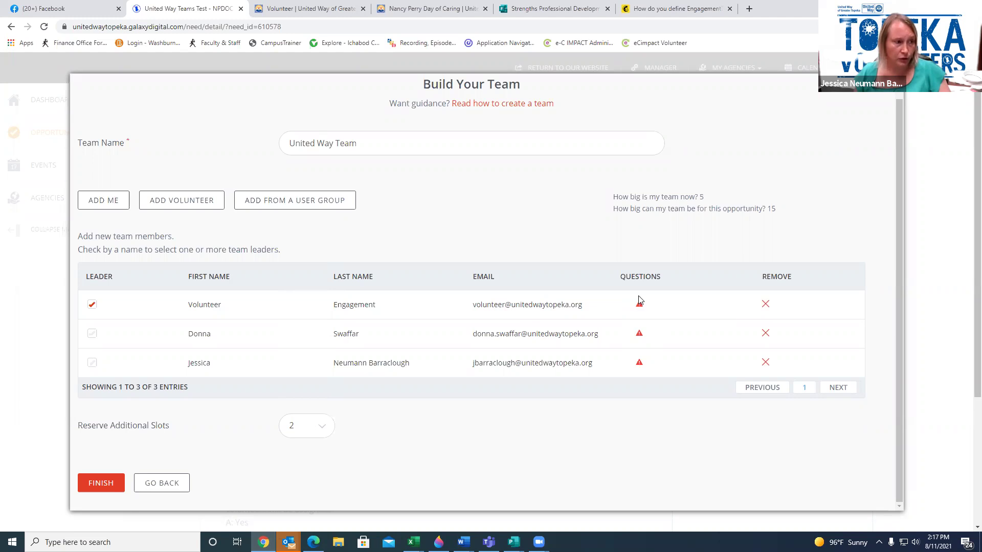
{"action": "left_click", "coordinate": [639, 305]}
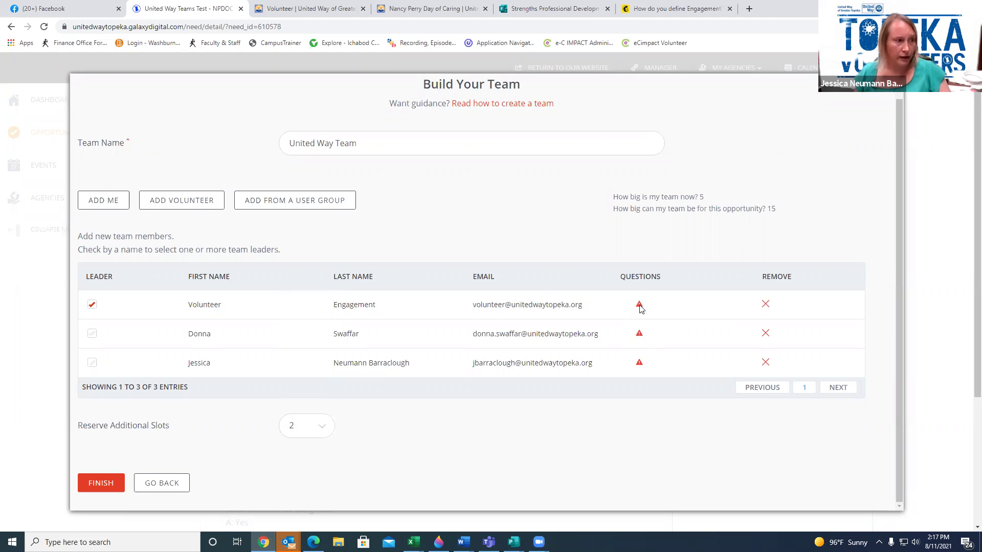
Fill the first member's preferred name 'test', e-mail, cell phone, and Small T-shirt size
{"action": "scroll", "coordinate": [400, 331], "scroll_direction": "down", "scroll_amount": 3}
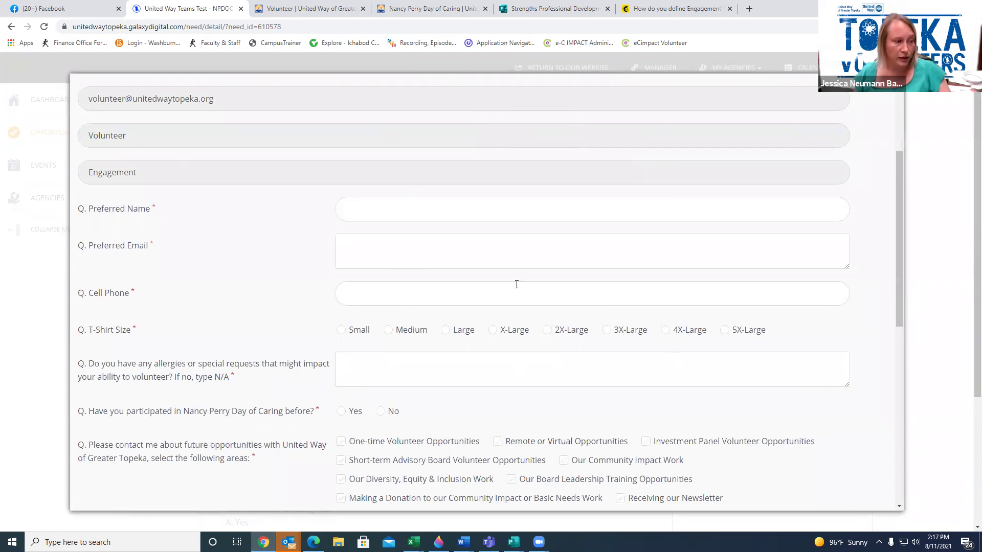
{"action": "scroll", "coordinate": [504, 313], "scroll_direction": "down", "scroll_amount": 3}
{"action": "scroll", "coordinate": [504, 313], "scroll_direction": "down", "scroll_amount": 4}
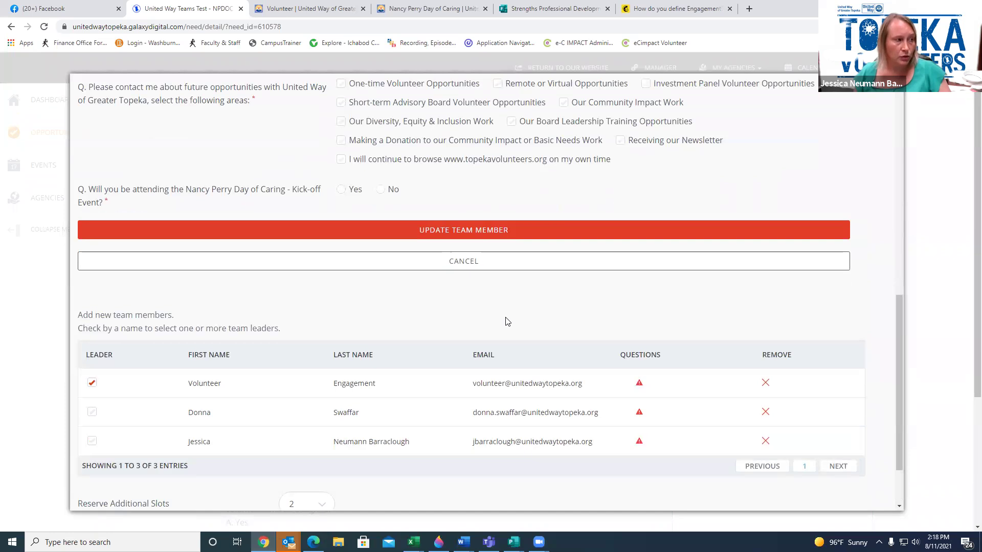
{"action": "scroll", "coordinate": [506, 320], "scroll_direction": "up", "scroll_amount": 7}
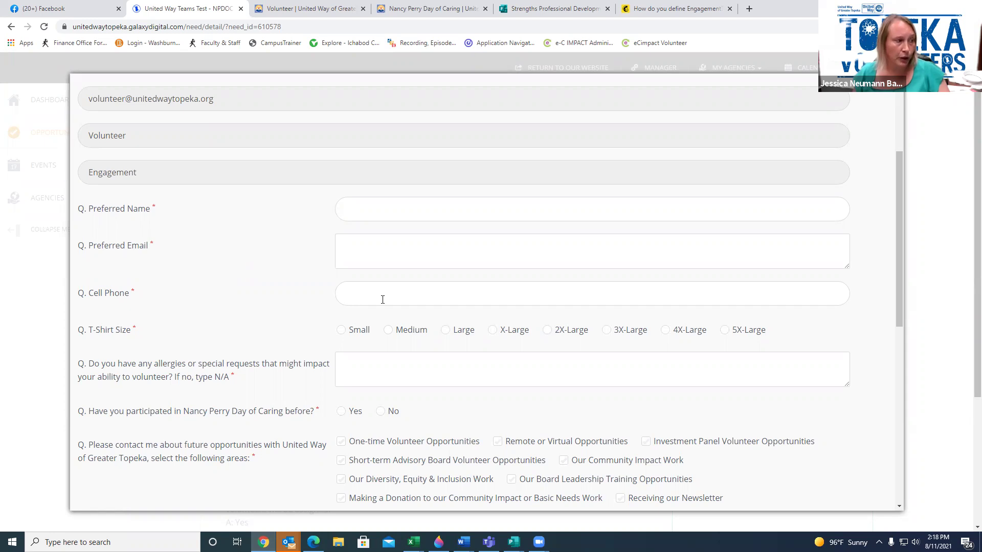
{"action": "scroll", "coordinate": [383, 300], "scroll_direction": "down", "scroll_amount": 1}
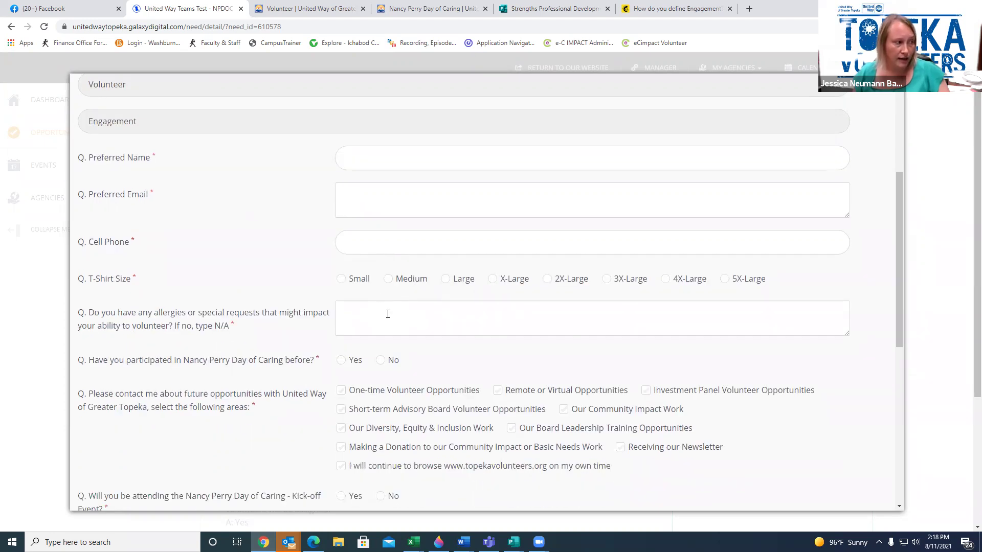
{"action": "scroll", "coordinate": [386, 314], "scroll_direction": "down", "scroll_amount": 1}
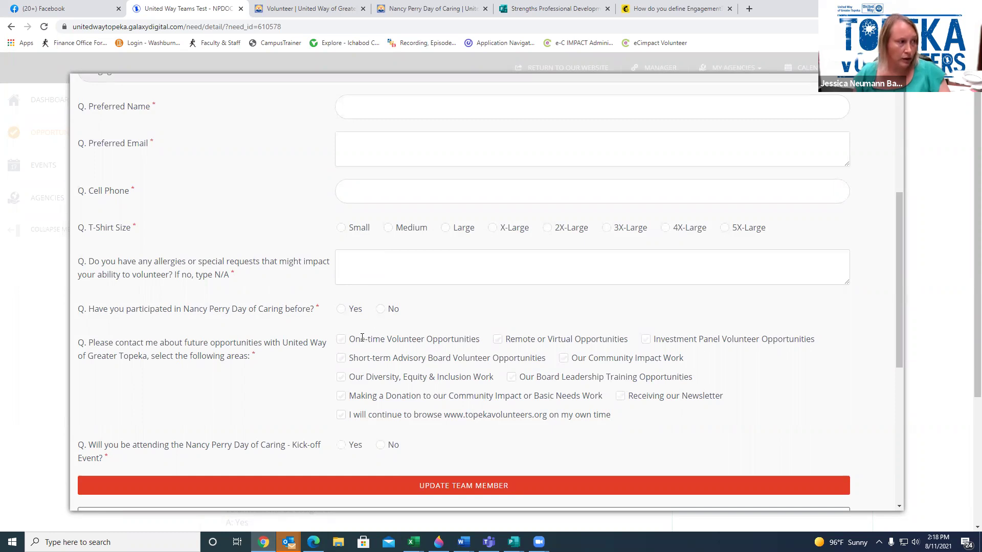
{"action": "scroll", "coordinate": [371, 169], "scroll_direction": "up", "scroll_amount": 1}
{"action": "left_click", "coordinate": [369, 158]}
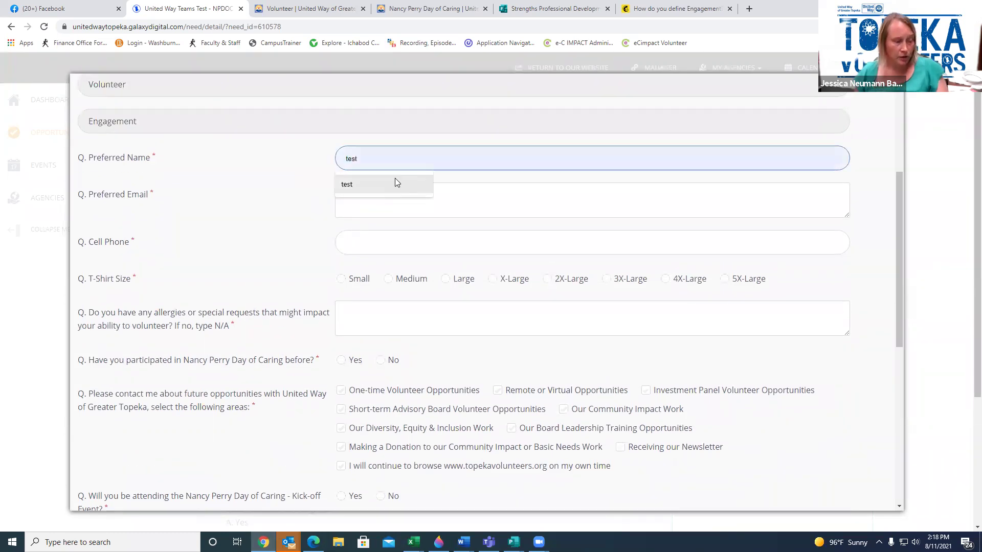
{"action": "left_click", "coordinate": [379, 186]}
{"action": "left_click", "coordinate": [383, 205]}
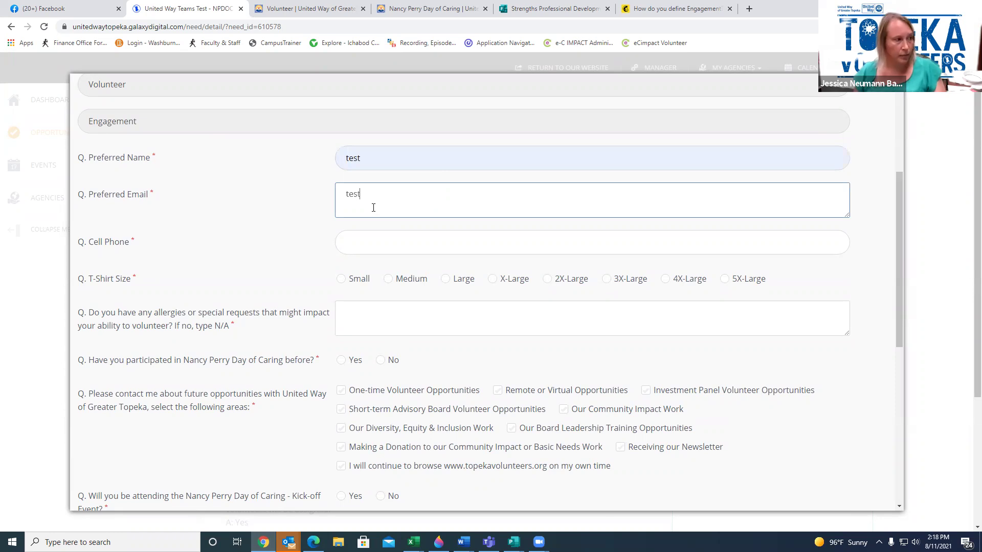
{"action": "left_click", "coordinate": [373, 238]}
{"action": "left_click", "coordinate": [373, 267]}
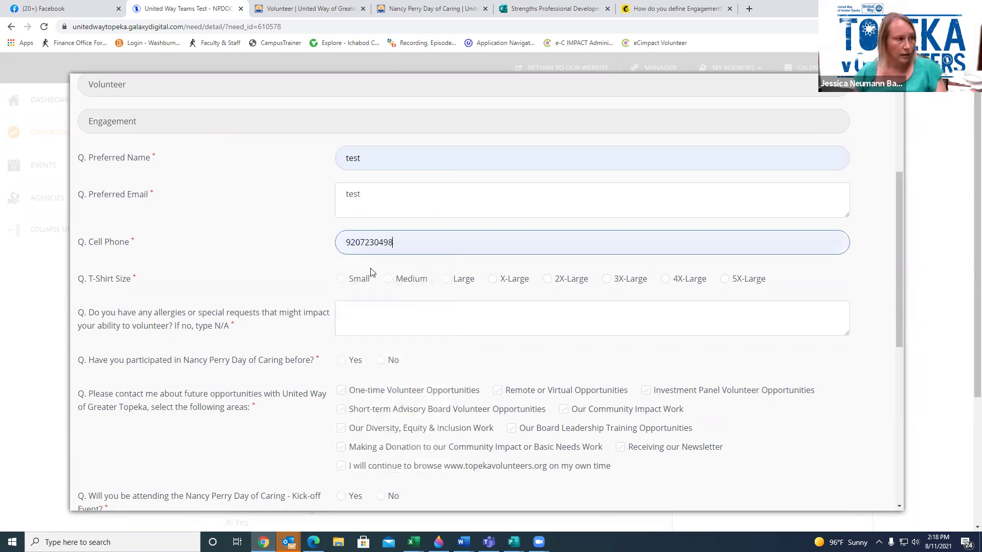
{"action": "left_click", "coordinate": [341, 282]}
Answer allergies 'test', Yes to prior participation and kick-off event, and save the member
{"action": "left_click", "coordinate": [354, 307]}
{"action": "type", "text": "test"}
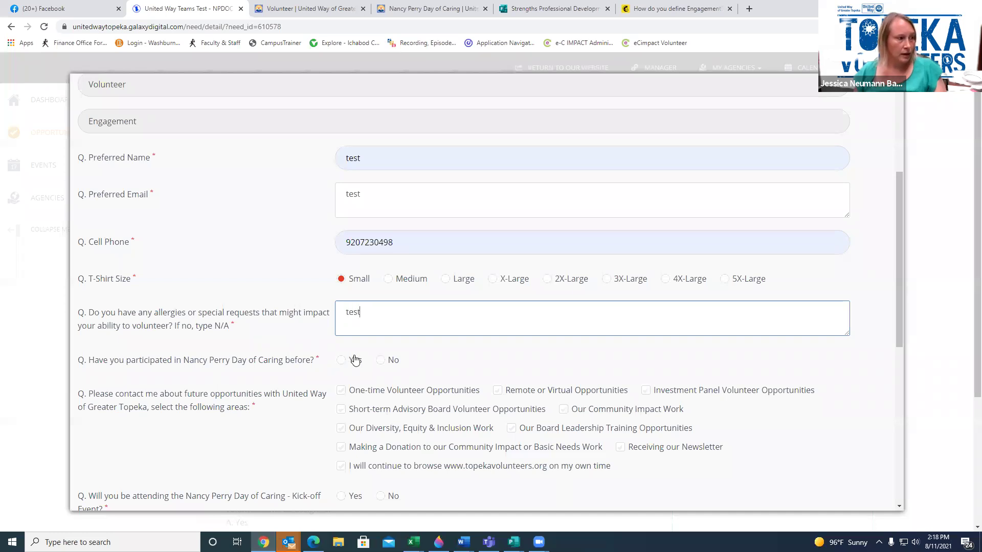
{"action": "left_click", "coordinate": [342, 362]}
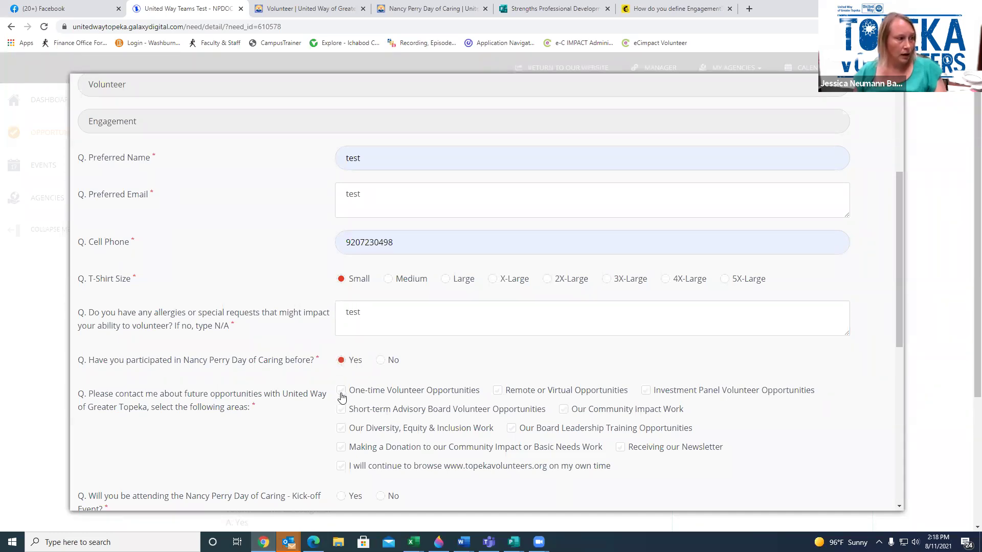
{"action": "scroll", "coordinate": [342, 397], "scroll_direction": "down", "scroll_amount": 3}
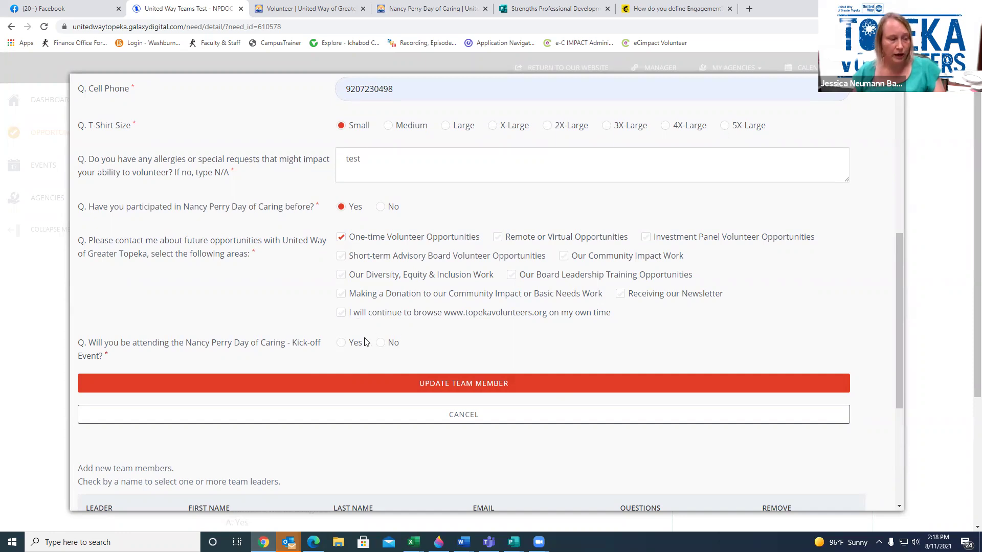
{"action": "left_click", "coordinate": [342, 344]}
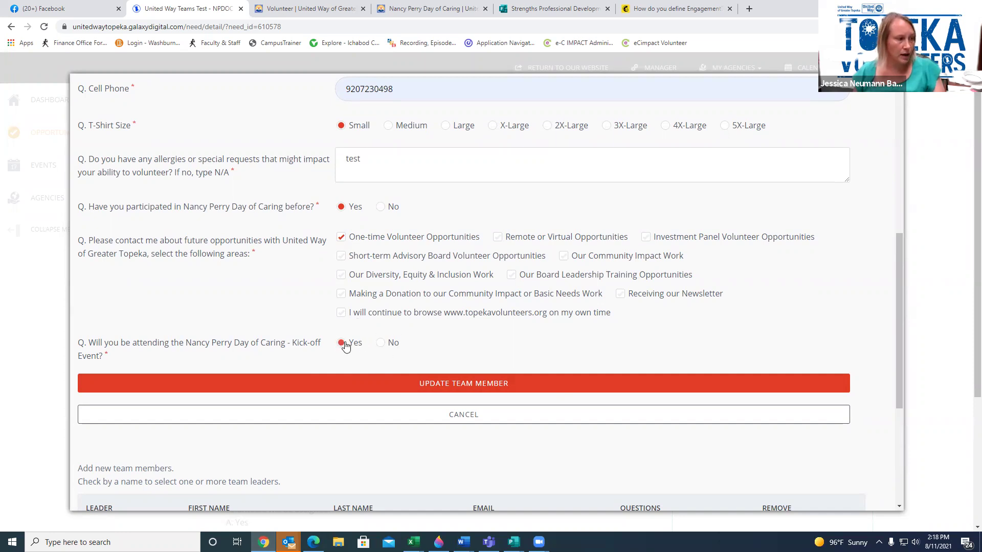
{"action": "left_click", "coordinate": [360, 388]}
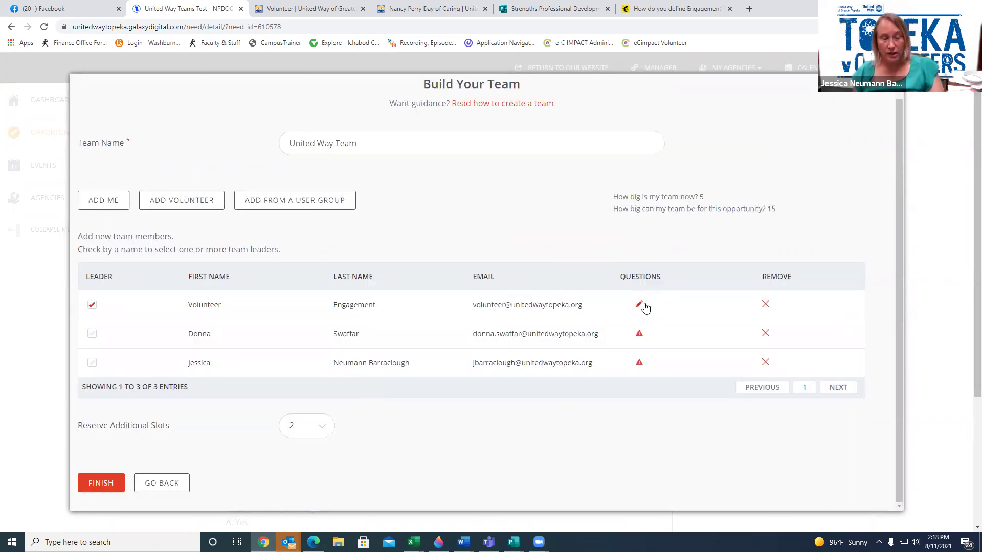
Open the second member's questions and enter their preferred name, e-mail and cell phone
{"action": "left_click", "coordinate": [639, 335]}
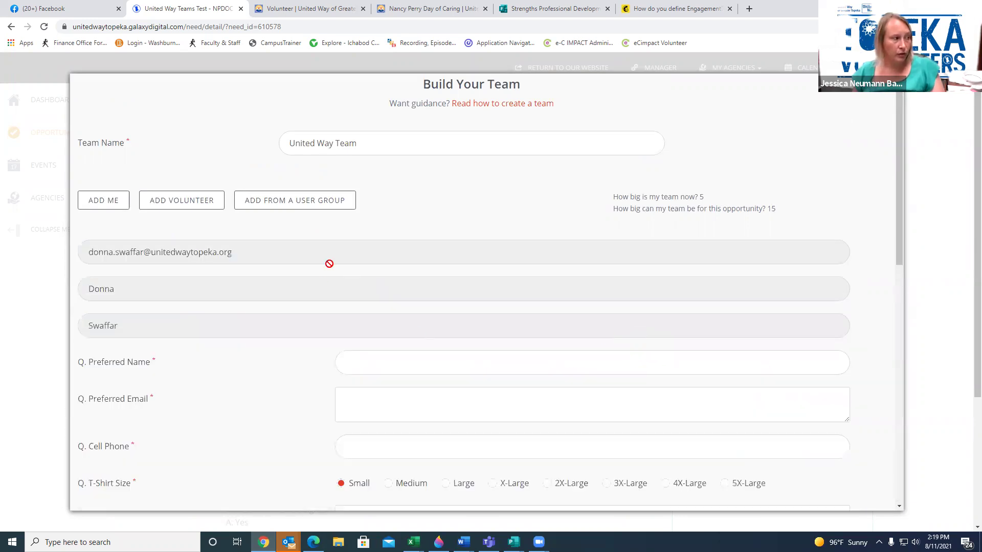
{"action": "scroll", "coordinate": [348, 307], "scroll_direction": "down", "scroll_amount": 1}
{"action": "left_click", "coordinate": [369, 315]}
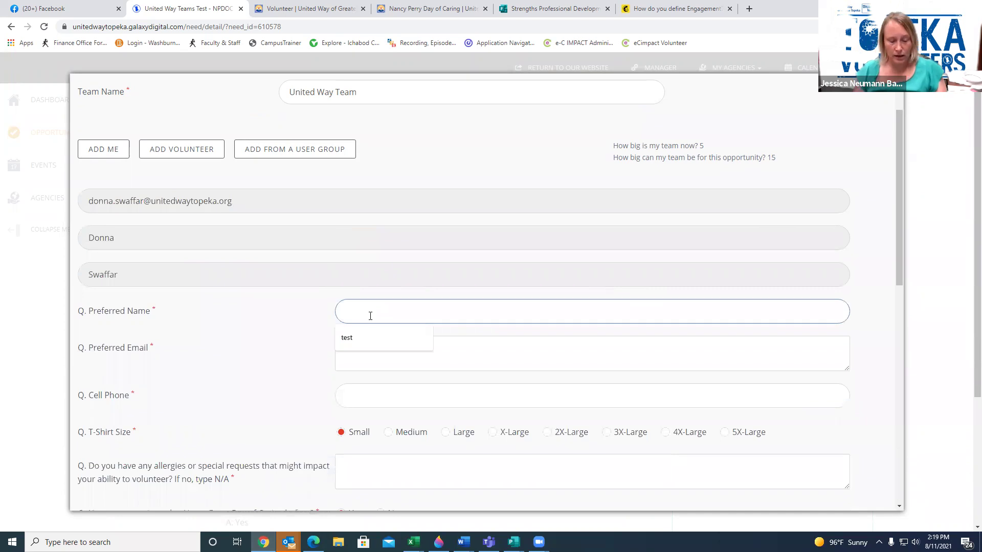
{"action": "type", "text": "Donna"}
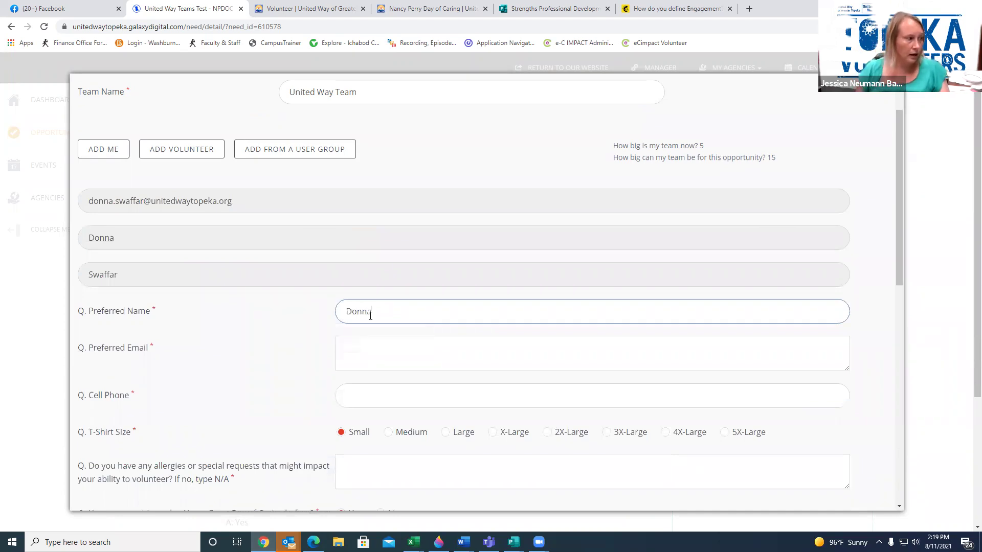
{"action": "left_click", "coordinate": [373, 353]}
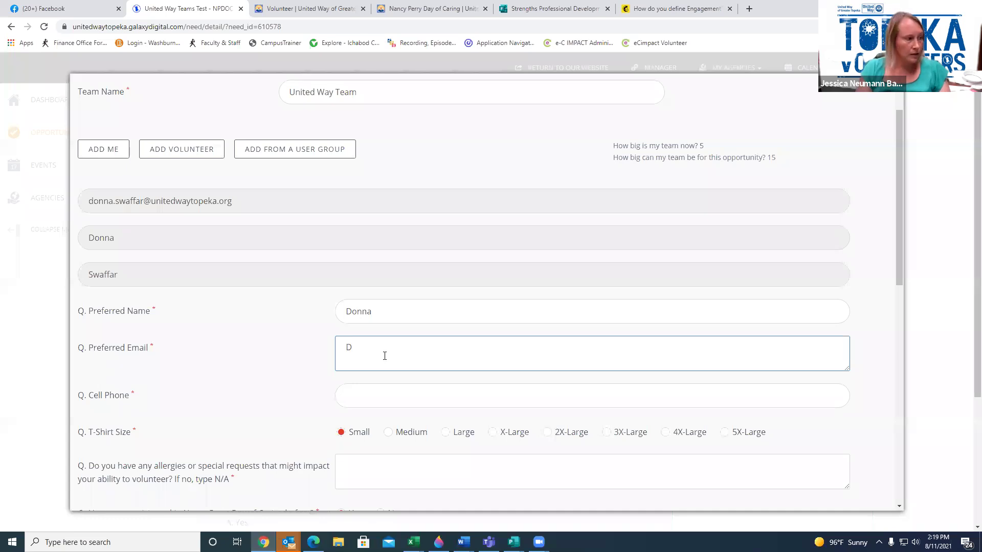
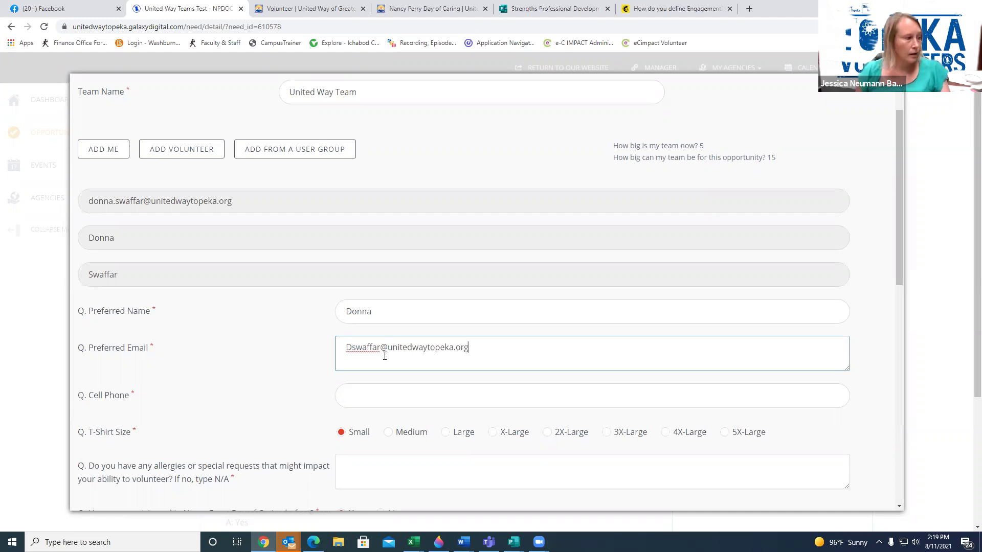
{"action": "left_click", "coordinate": [394, 395]}
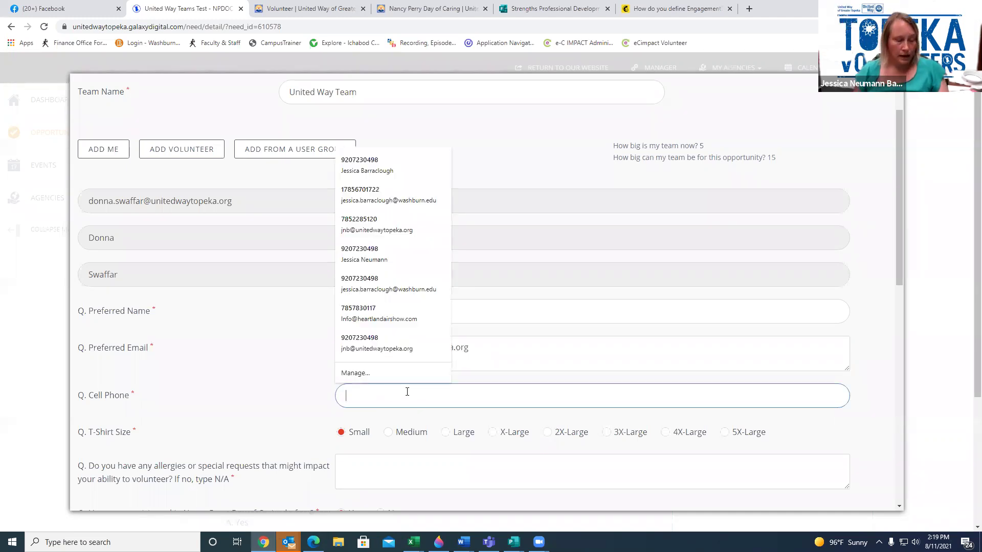
{"action": "type", "text": "555"}
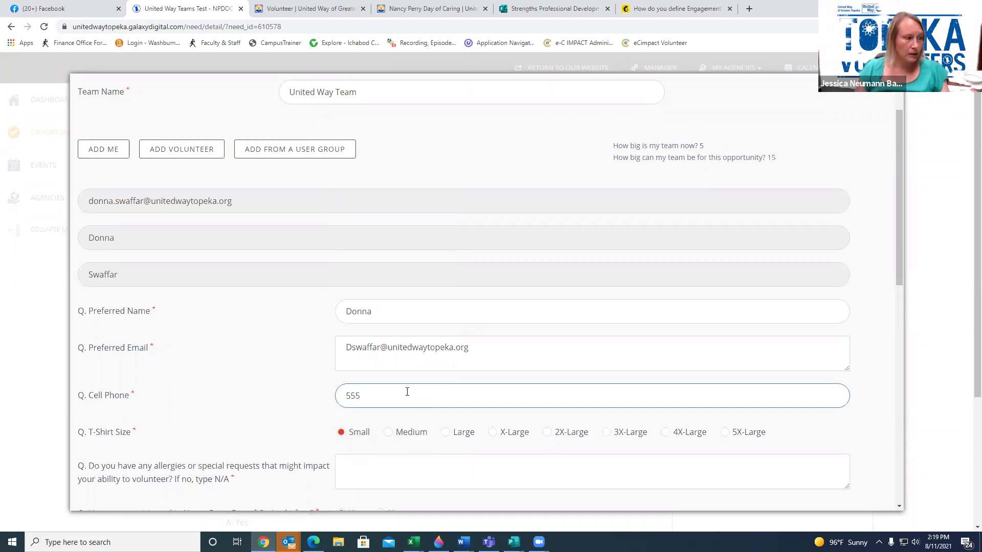
{"action": "type", "text": "-555-5555"}
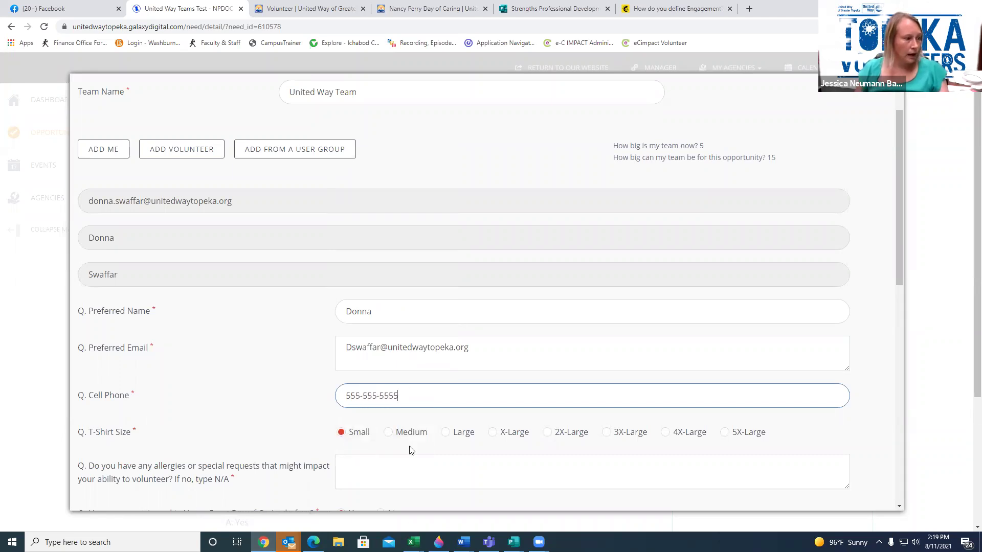
Answer allergies 'none', opt in to One-time Volunteer Opportunities, and save the member
{"action": "left_click", "coordinate": [350, 472]}
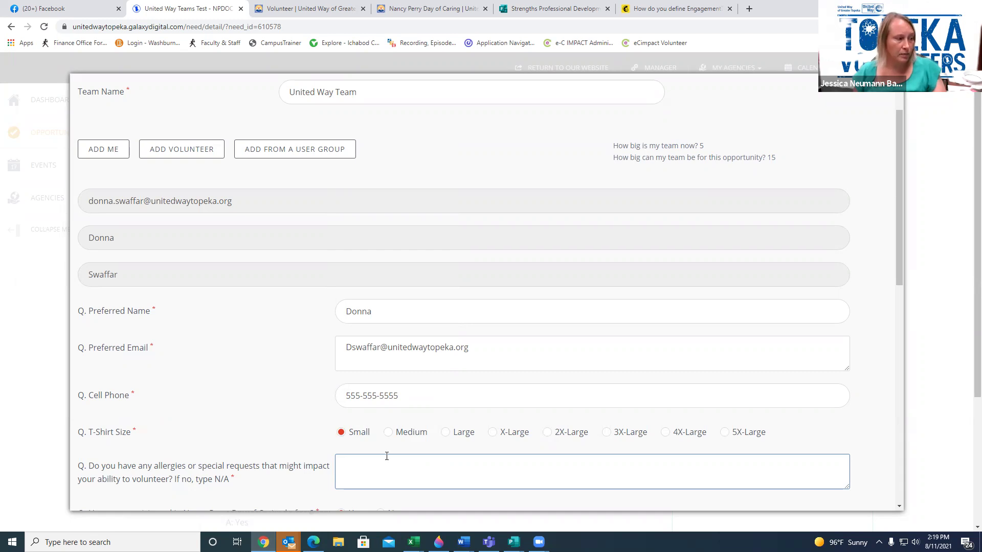
{"action": "type", "text": "none"}
{"action": "scroll", "coordinate": [386, 456], "scroll_direction": "down", "scroll_amount": 3}
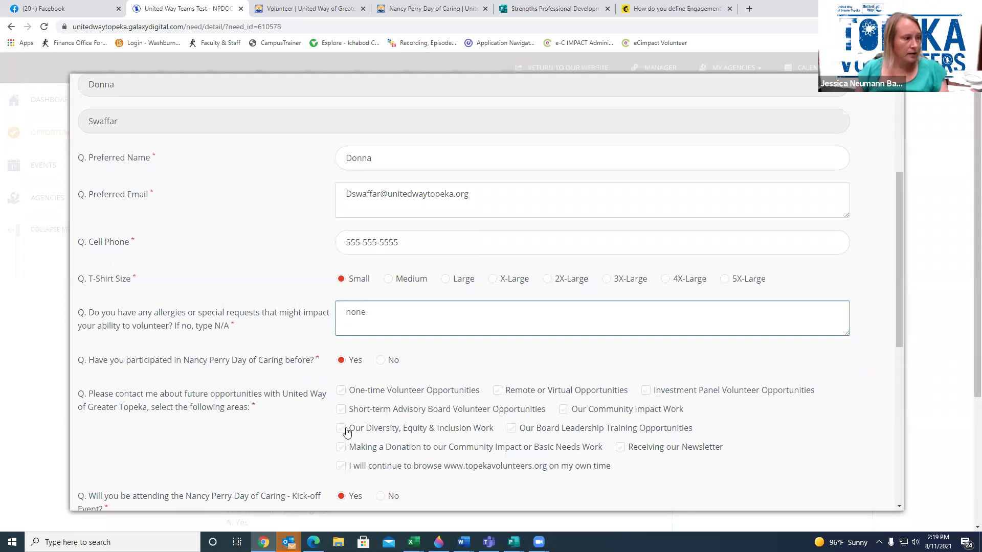
{"action": "left_click", "coordinate": [342, 391]}
{"action": "scroll", "coordinate": [373, 429], "scroll_direction": "down", "scroll_amount": 2}
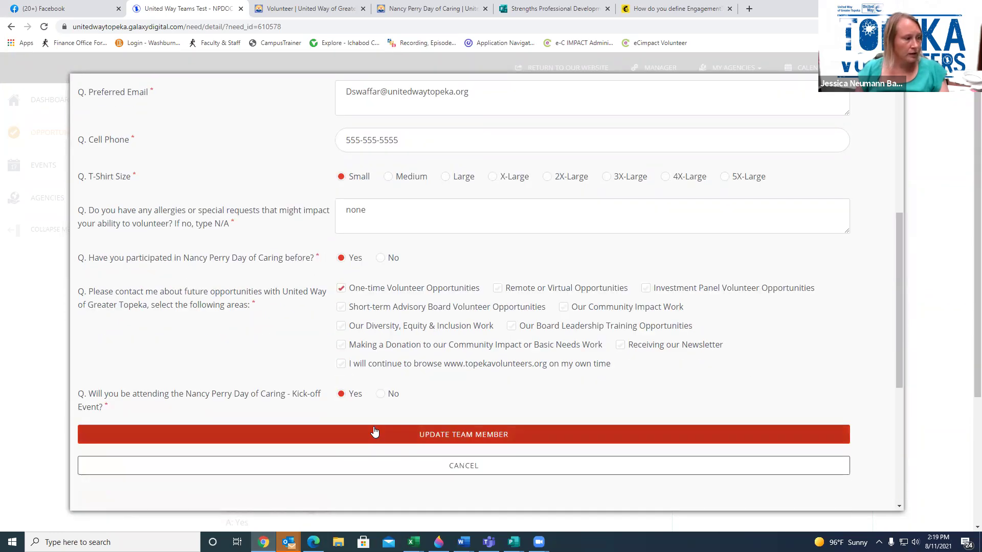
{"action": "left_click", "coordinate": [377, 438]}
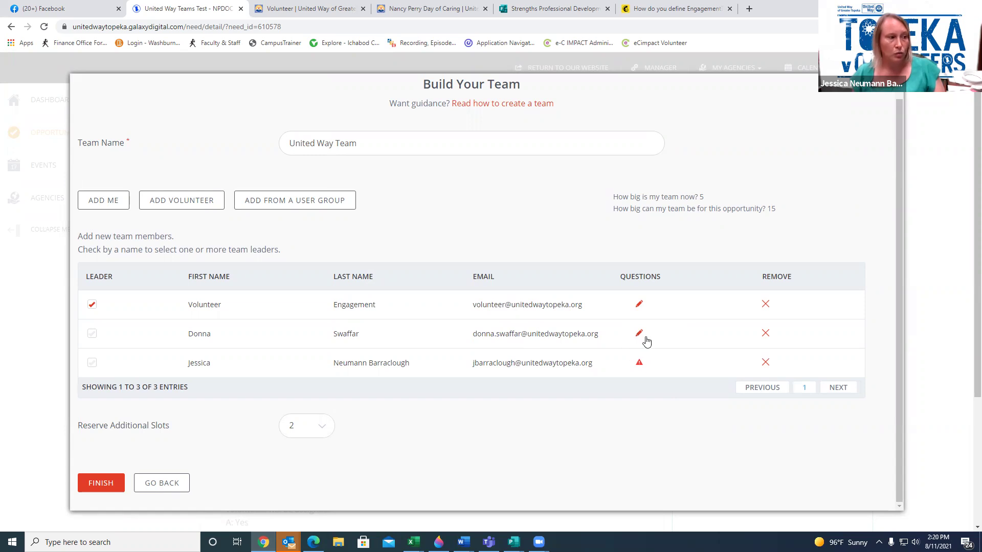
Open the third member's questions and fill name, e-mail and phone with test entries
{"action": "left_click", "coordinate": [639, 364]}
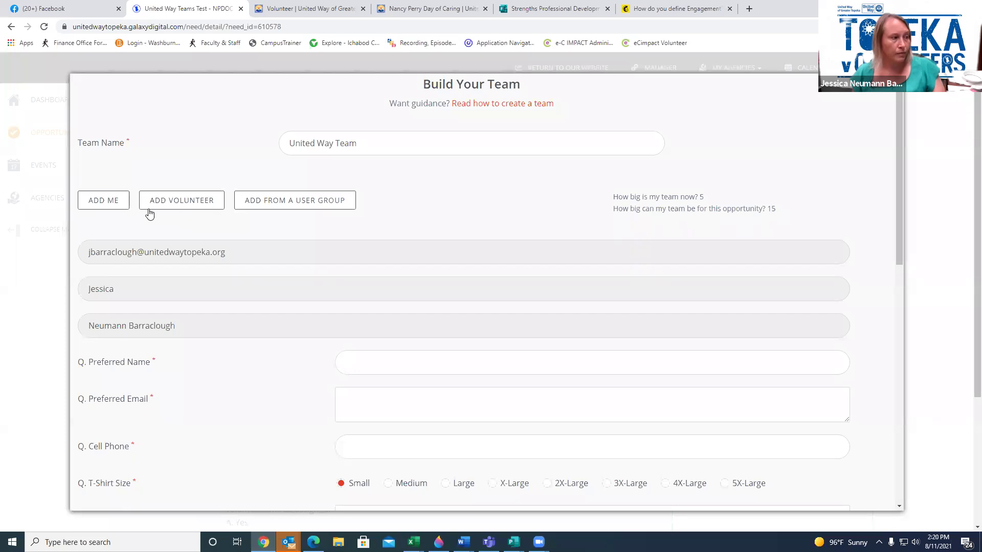
{"action": "left_click", "coordinate": [364, 364]}
{"action": "left_click", "coordinate": [363, 390]}
{"action": "left_click", "coordinate": [362, 419]}
{"action": "type", "text": "ter"}
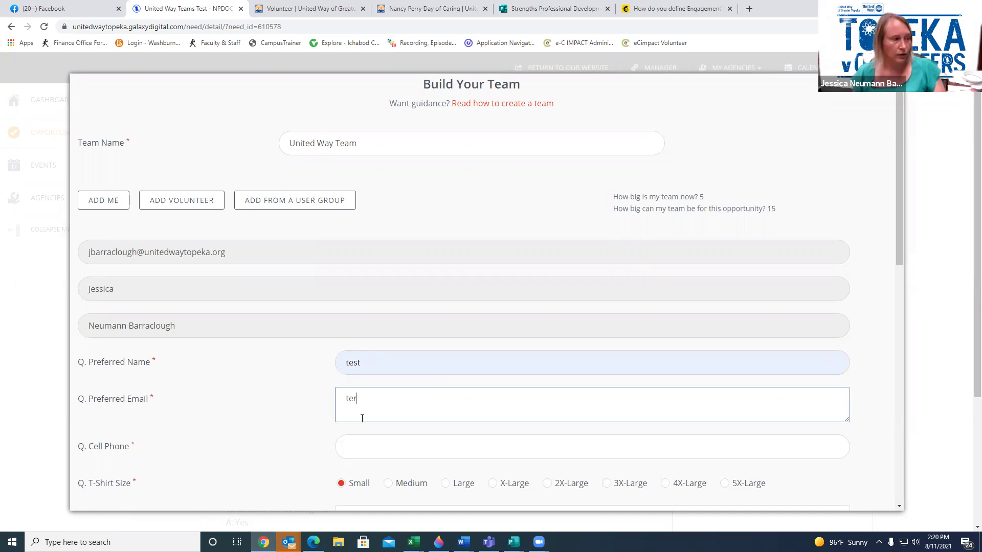
{"action": "key", "text": "BackSpace"}
{"action": "type", "text": "st"}
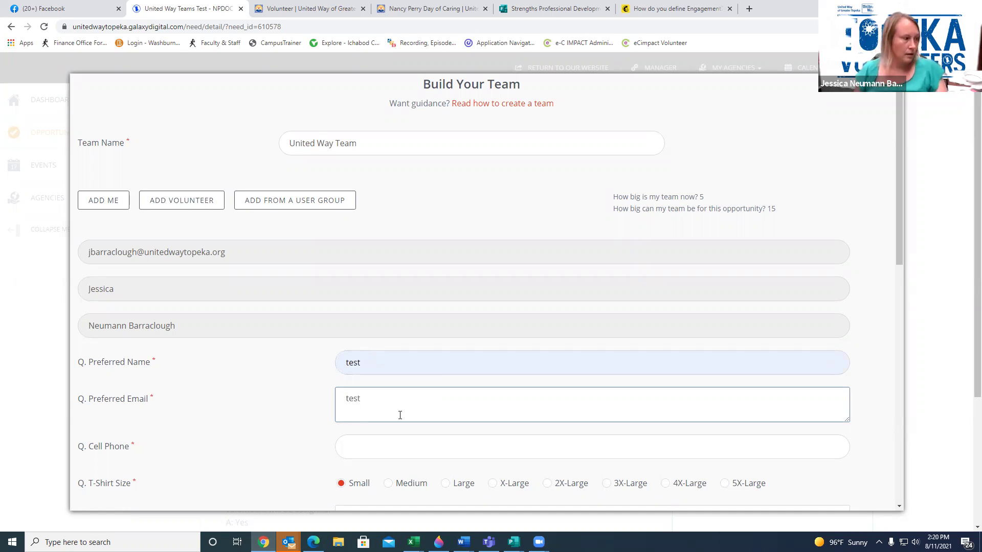
{"action": "left_click", "coordinate": [400, 442]}
{"action": "left_click", "coordinate": [368, 215]}
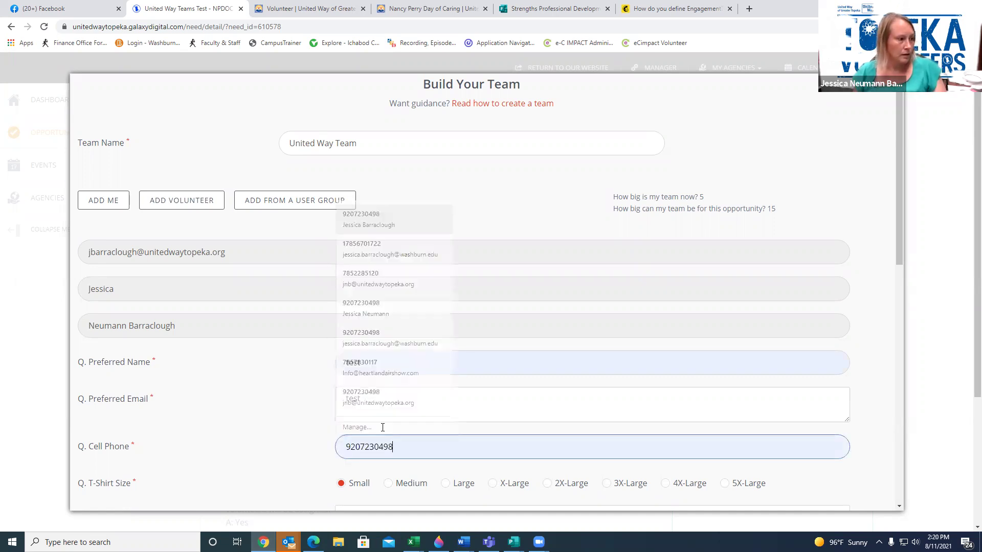
Enter allergies 'test', opt in to One-time Volunteer Opportunities, and save the third member
{"action": "scroll", "coordinate": [390, 486], "scroll_direction": "down", "scroll_amount": 4}
{"action": "left_click", "coordinate": [359, 320]}
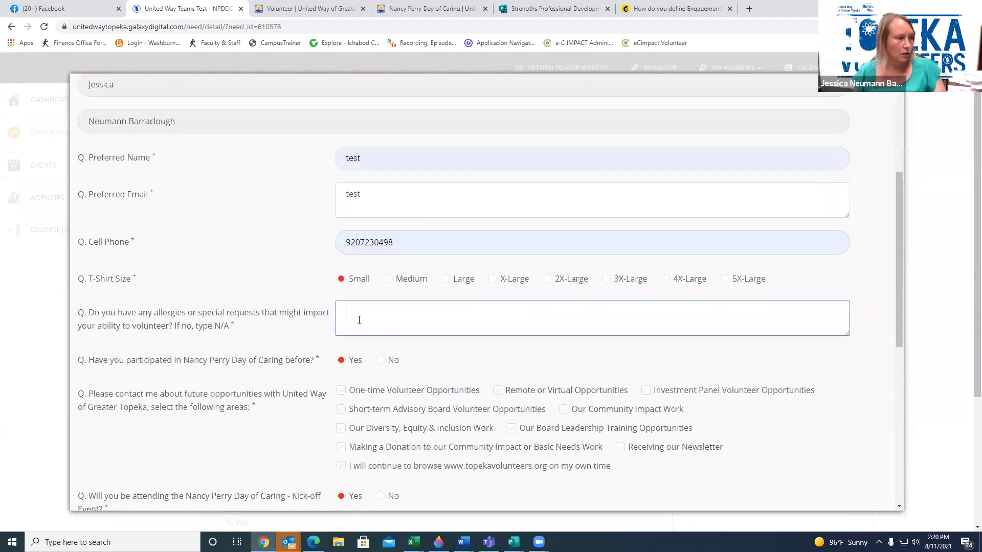
{"action": "type", "text": "test"}
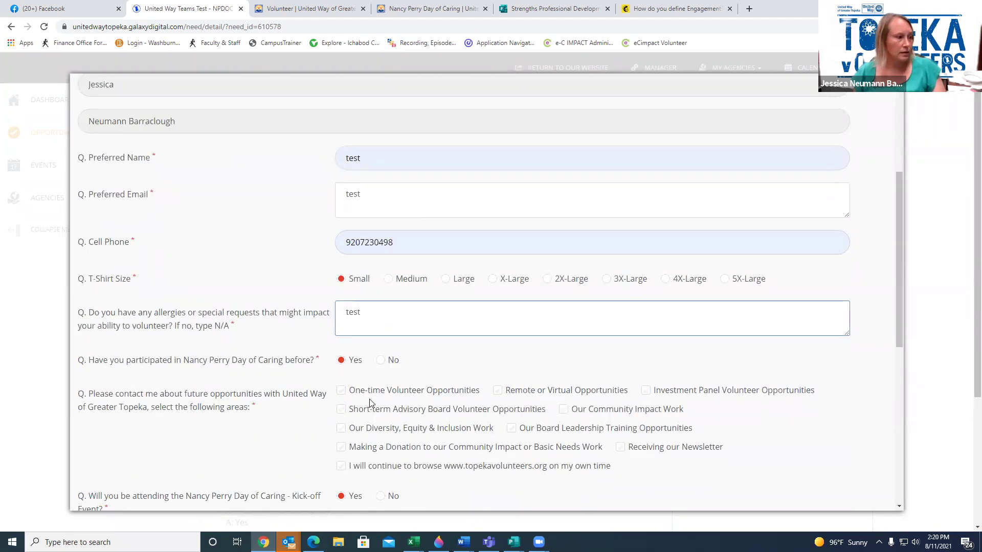
{"action": "left_click", "coordinate": [341, 391]}
{"action": "scroll", "coordinate": [353, 412], "scroll_direction": "down", "scroll_amount": 4}
{"action": "left_click", "coordinate": [361, 332]}
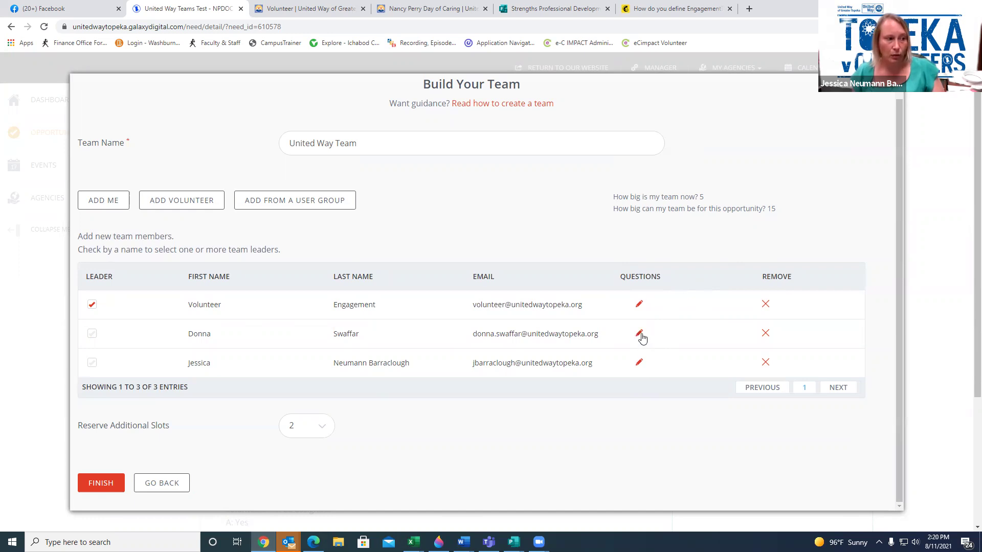
Submit the team registration and view United Way Team's NPDOC entry on My Teams
{"action": "scroll", "coordinate": [149, 455], "scroll_direction": "down", "scroll_amount": 1}
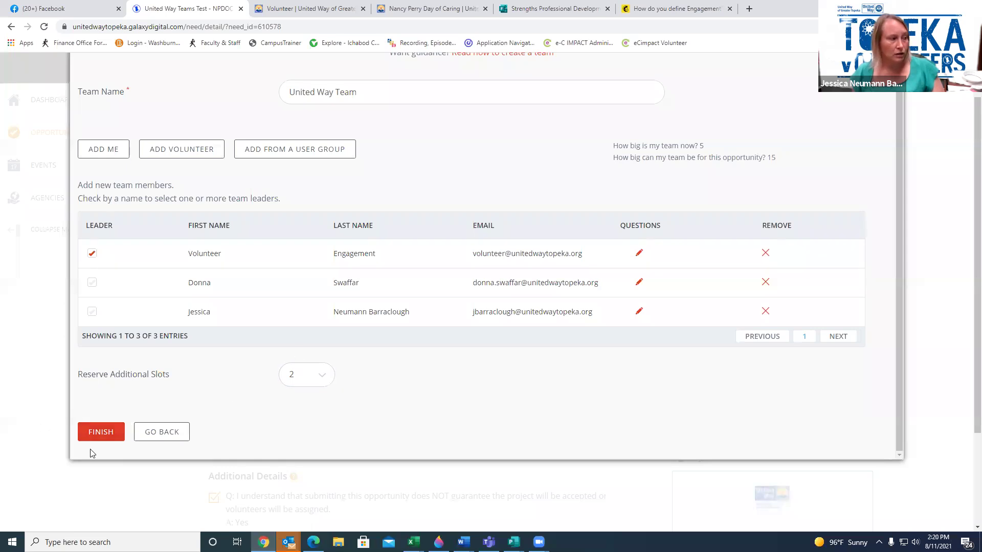
{"action": "left_click", "coordinate": [100, 434]}
{"action": "scroll", "coordinate": [429, 353], "scroll_direction": "down", "scroll_amount": 2}
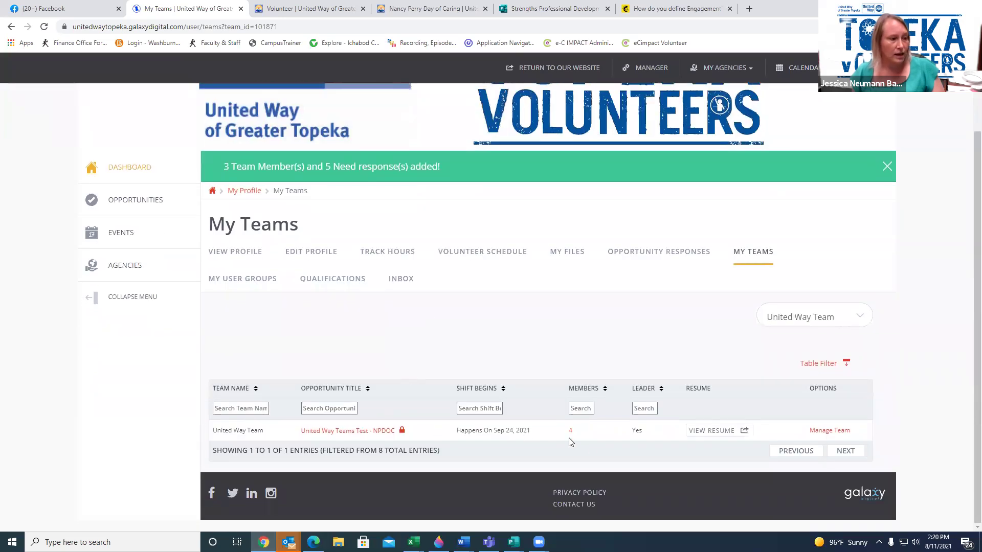
{"action": "mouse_move", "coordinate": [570, 434]}
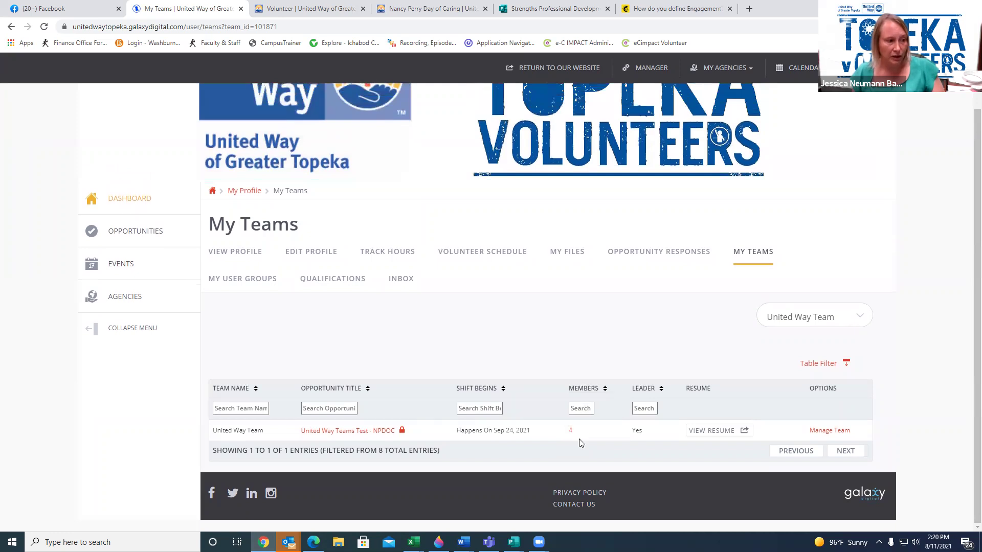
In Manage Team, change United Way Team's Reserved Slots from 2 to 4 and update
{"action": "left_click", "coordinate": [828, 432]}
{"action": "scroll", "coordinate": [435, 256], "scroll_direction": "down", "scroll_amount": 3}
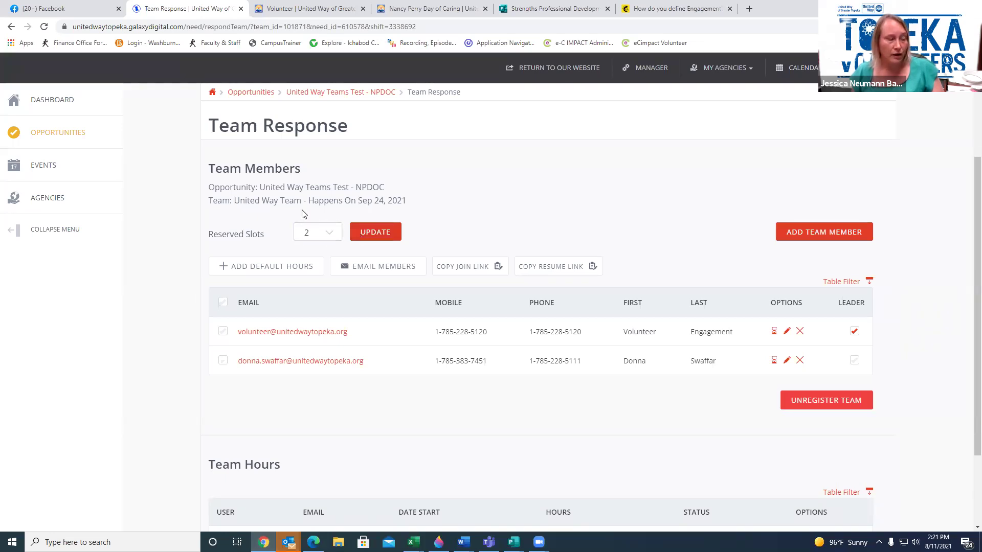
{"action": "left_click", "coordinate": [317, 231]}
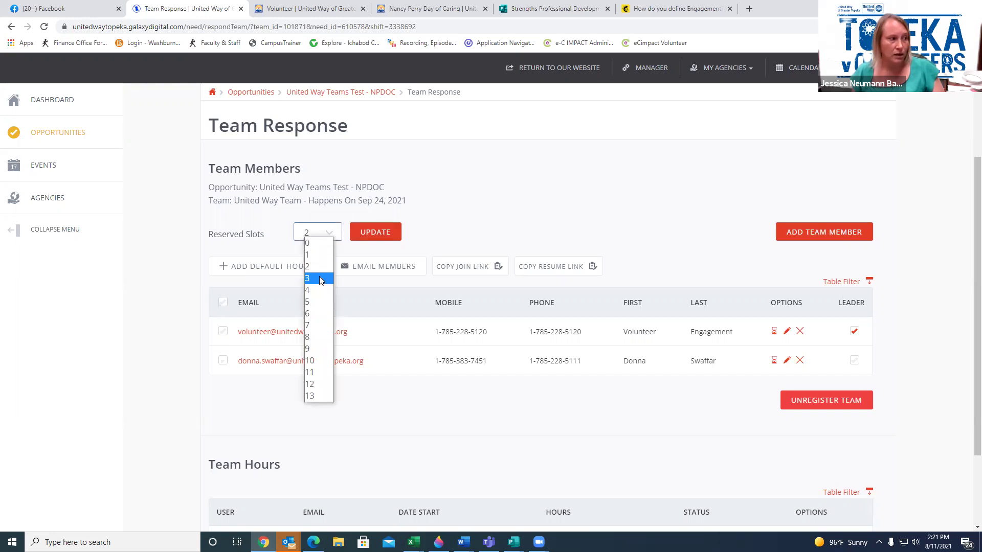
{"action": "left_click", "coordinate": [315, 266]}
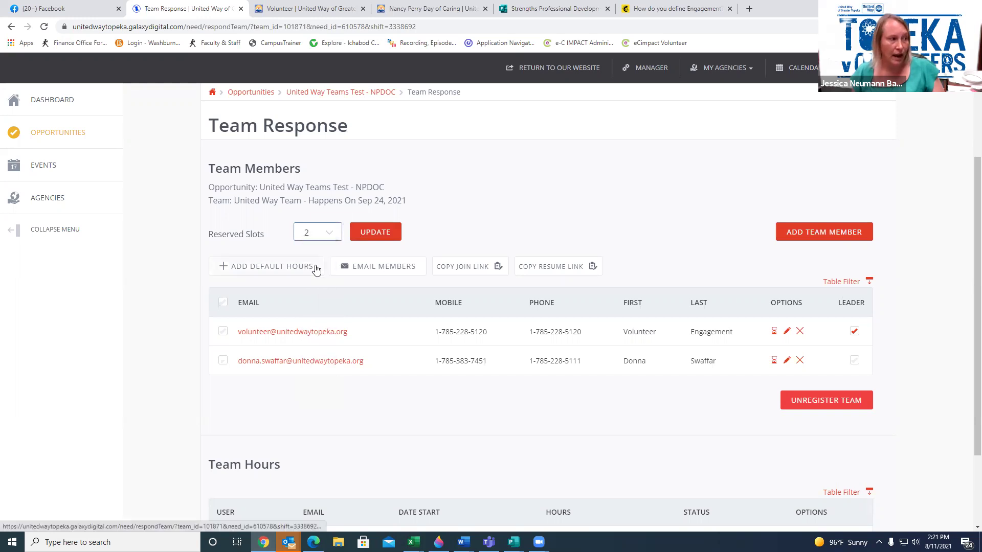
{"action": "left_click", "coordinate": [331, 235]}
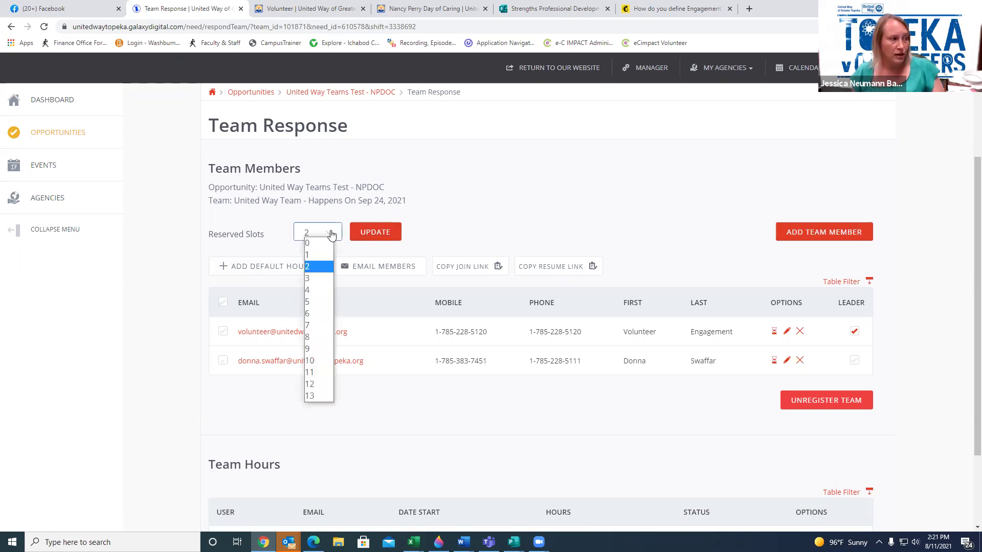
{"action": "left_click", "coordinate": [312, 289]}
{"action": "left_click", "coordinate": [363, 236]}
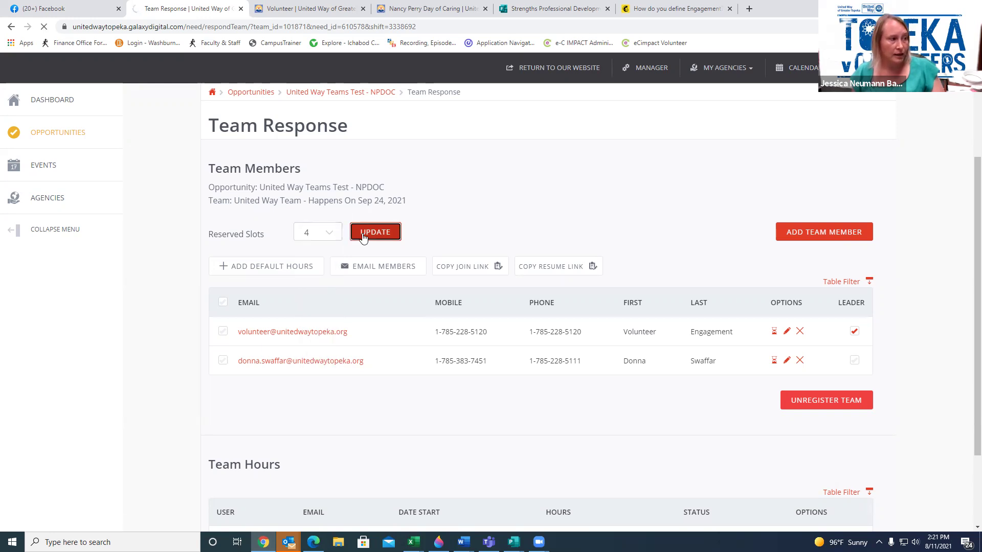
{"action": "scroll", "coordinate": [420, 260], "scroll_direction": "down", "scroll_amount": 5}
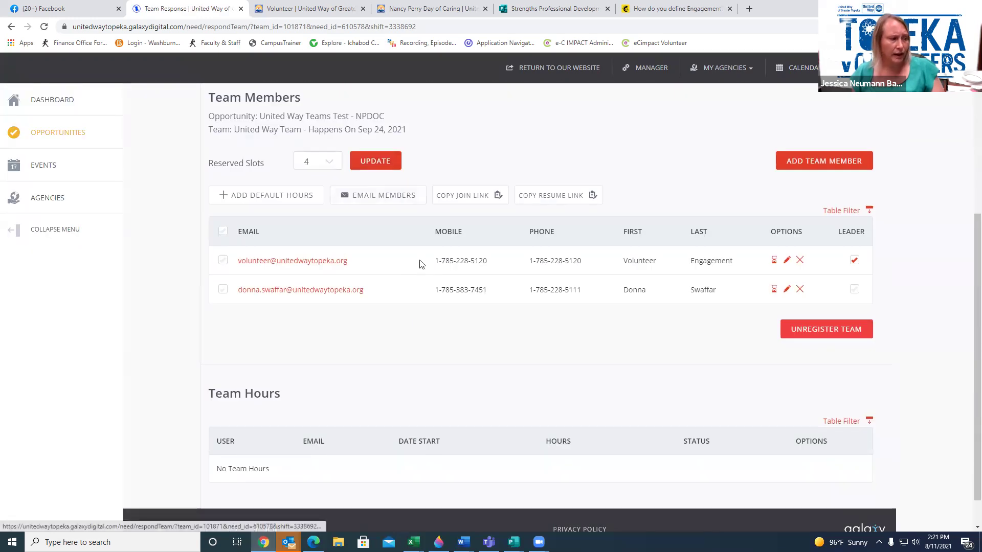
{"action": "scroll", "coordinate": [419, 264], "scroll_direction": "down", "scroll_amount": 1}
{"action": "scroll", "coordinate": [578, 268], "scroll_direction": "up", "scroll_amount": 4}
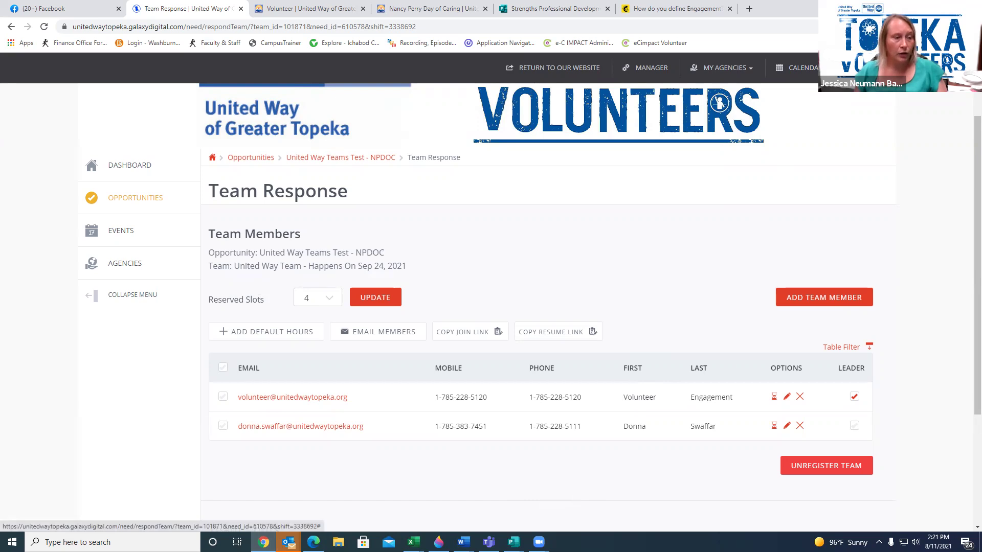
Return to My Teams from the account menu and check the 6-member count
{"action": "left_click", "coordinate": [882, 68]}
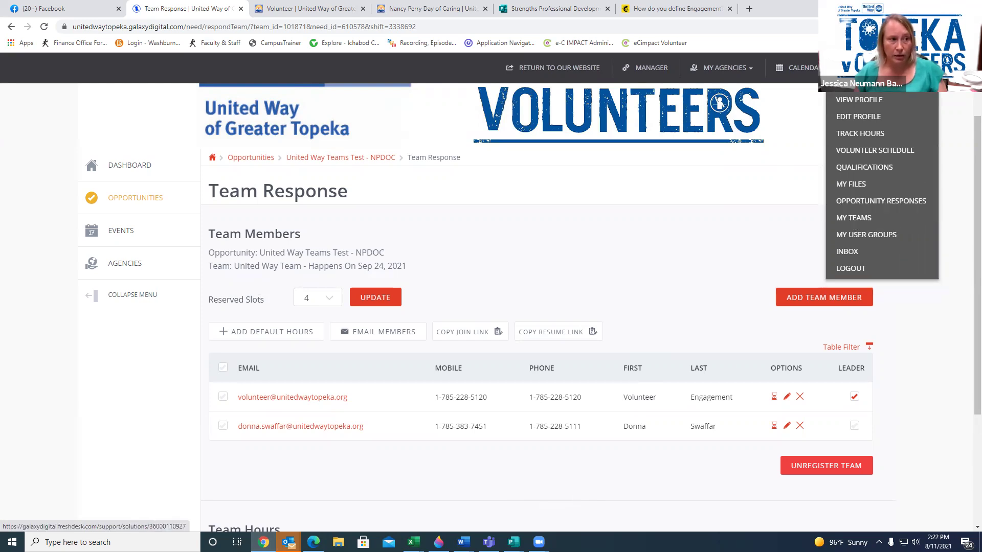
{"action": "left_click", "coordinate": [852, 220]}
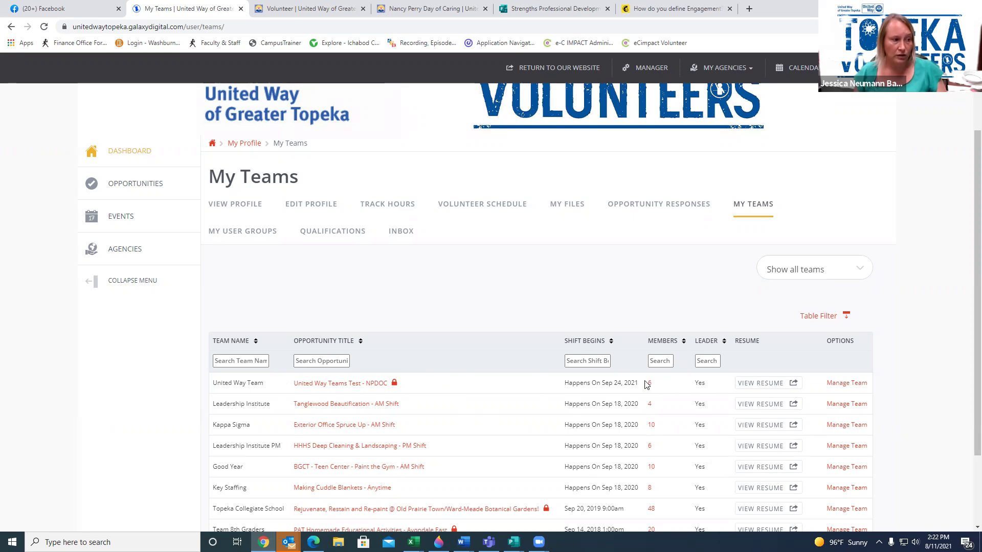
{"action": "mouse_move", "coordinate": [650, 385]}
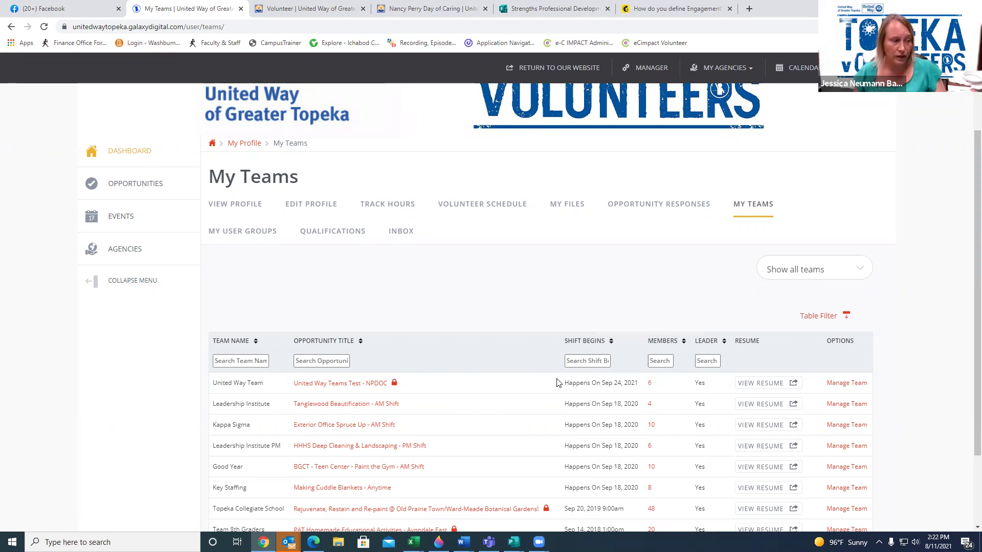
From the NPDOC test opportunity's Manage Team page, set Reserved Slots to 3 and update
{"action": "left_click", "coordinate": [339, 388]}
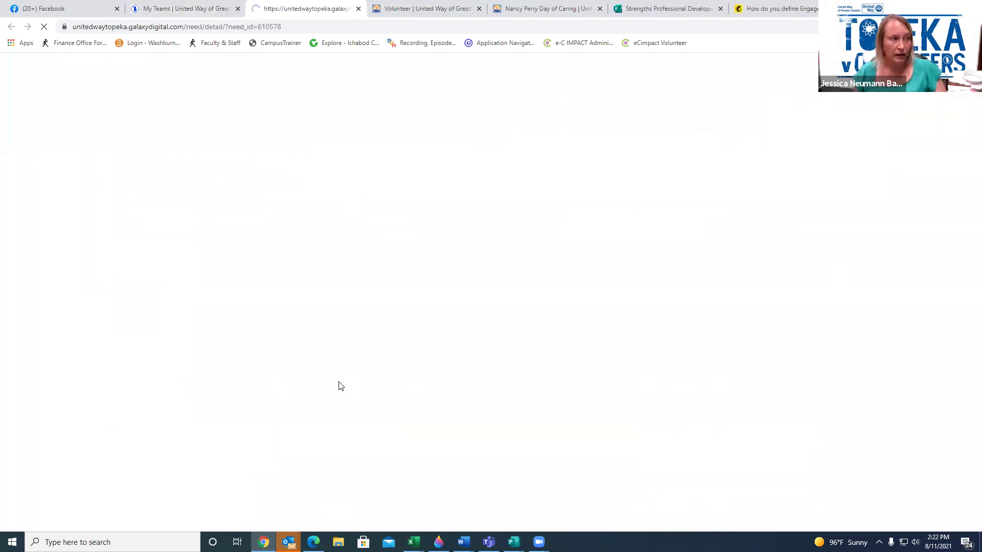
{"action": "scroll", "coordinate": [562, 392], "scroll_direction": "down", "scroll_amount": 5}
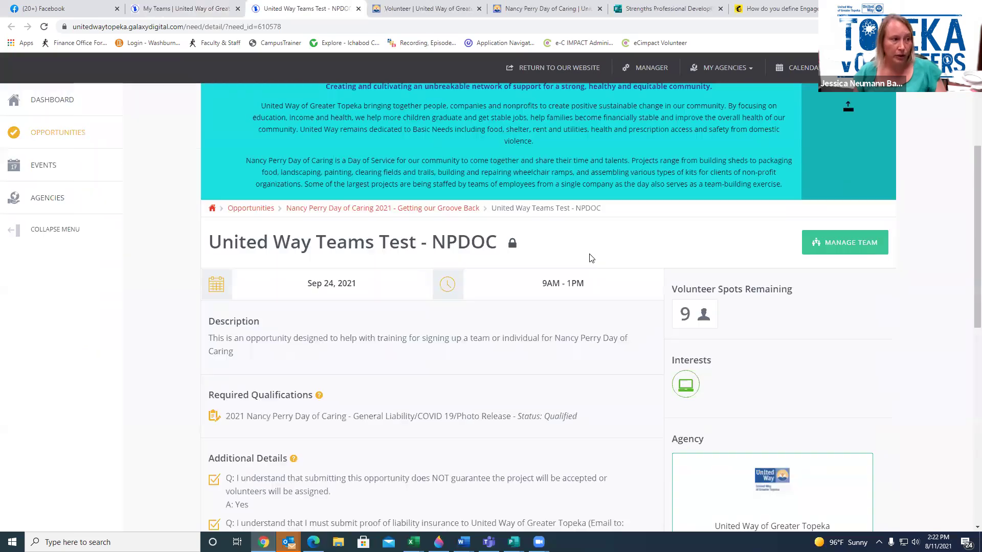
{"action": "scroll", "coordinate": [423, 412], "scroll_direction": "down", "scroll_amount": 2}
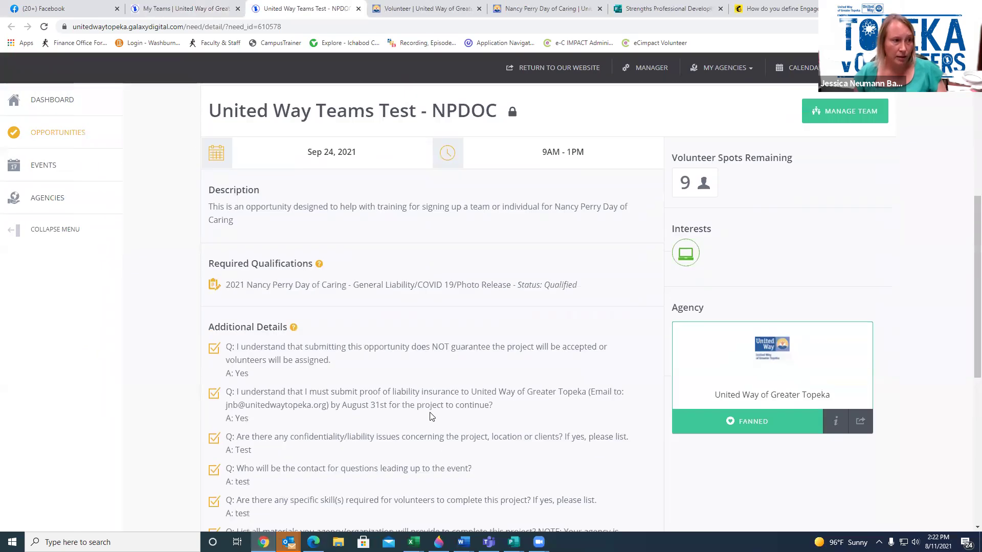
{"action": "left_click", "coordinate": [859, 107]}
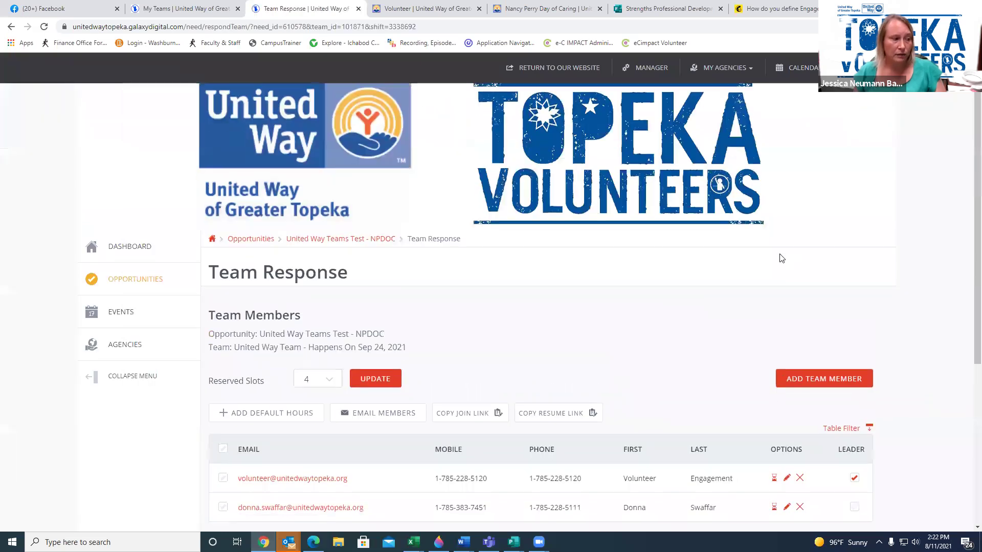
{"action": "scroll", "coordinate": [744, 283], "scroll_direction": "down", "scroll_amount": 3}
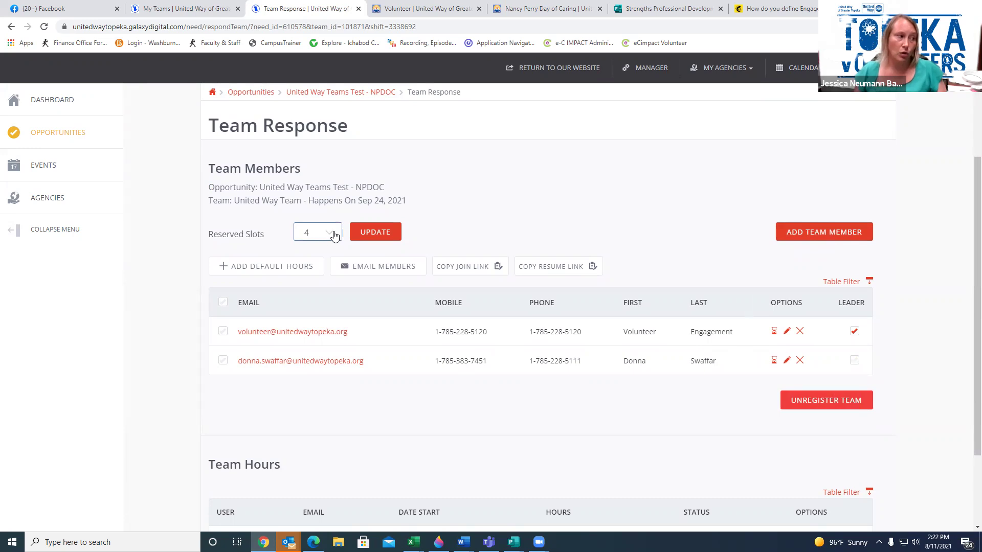
{"action": "left_click", "coordinate": [334, 235]}
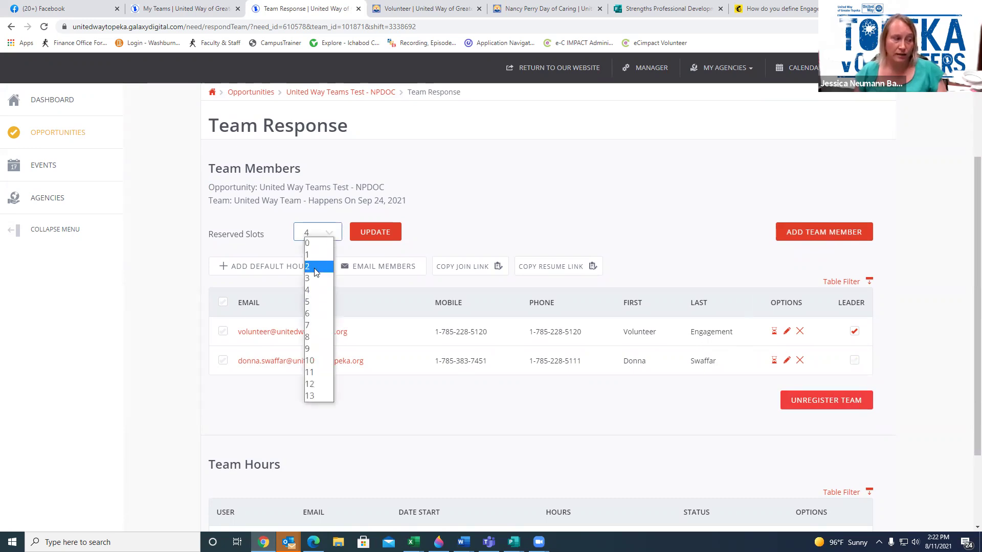
{"action": "left_click", "coordinate": [317, 278]}
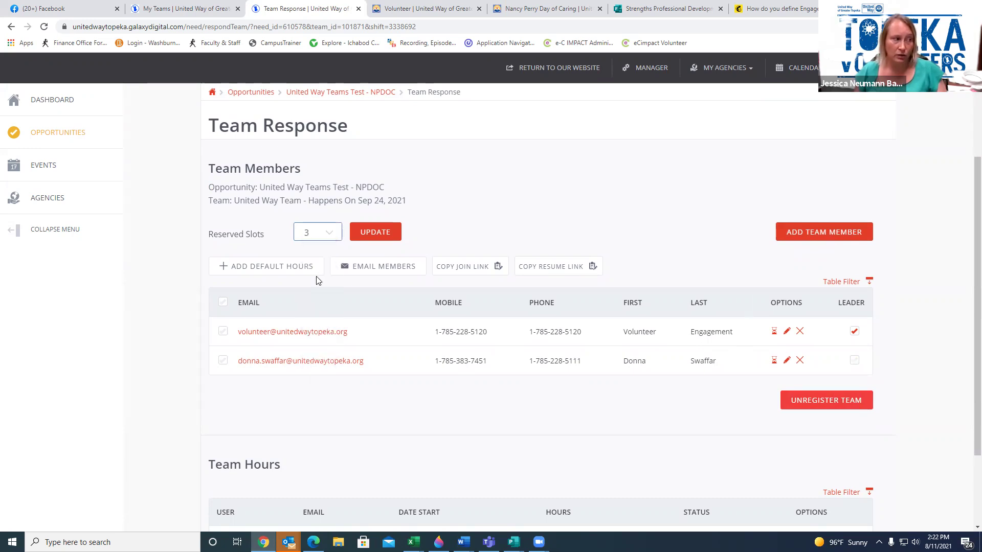
{"action": "left_click", "coordinate": [391, 234]}
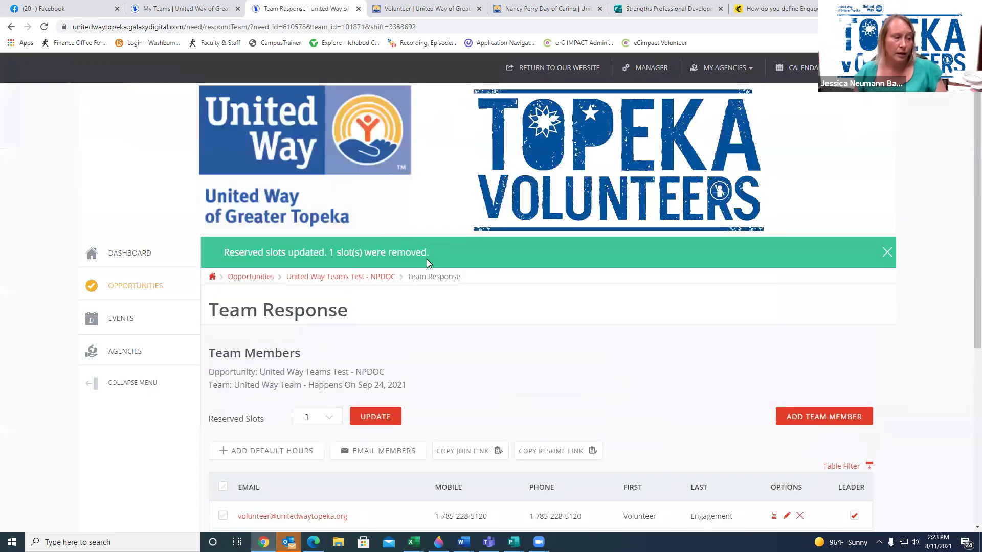
{"action": "scroll", "coordinate": [537, 350], "scroll_direction": "down", "scroll_amount": 2}
{"action": "scroll", "coordinate": [680, 345], "scroll_direction": "down", "scroll_amount": 3}
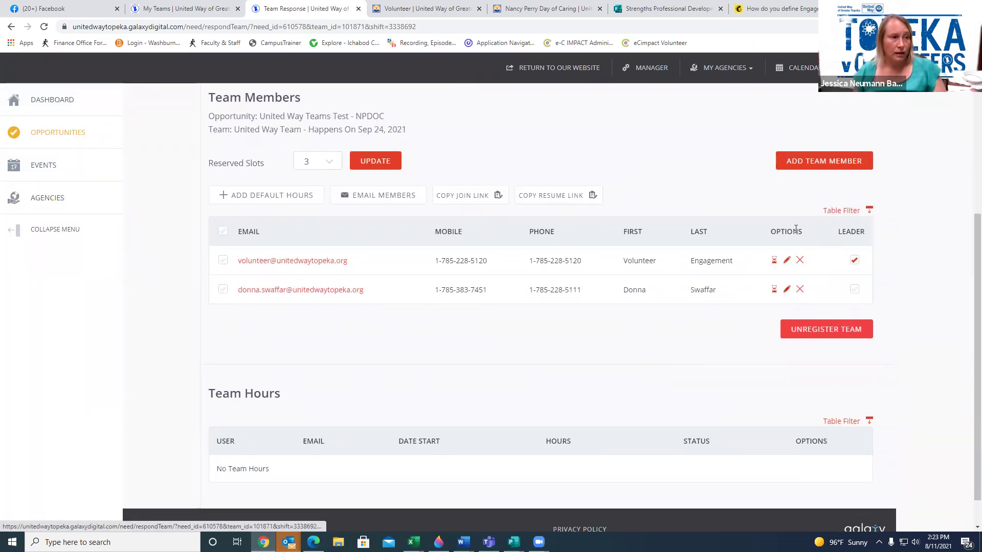
Start an Add Team Member entry, filling Member Email from a saved autofill entry
{"action": "left_click", "coordinate": [814, 163]}
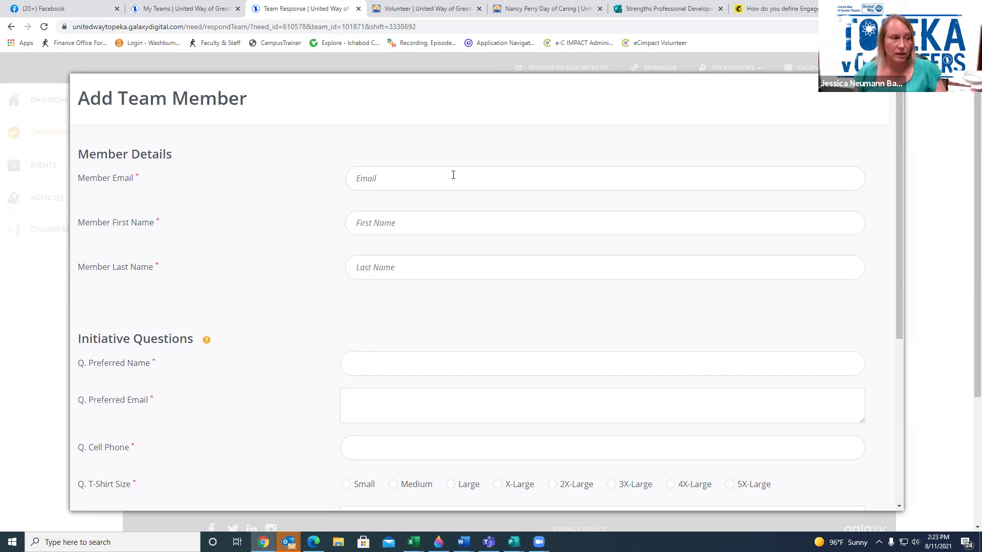
{"action": "left_click", "coordinate": [421, 182]}
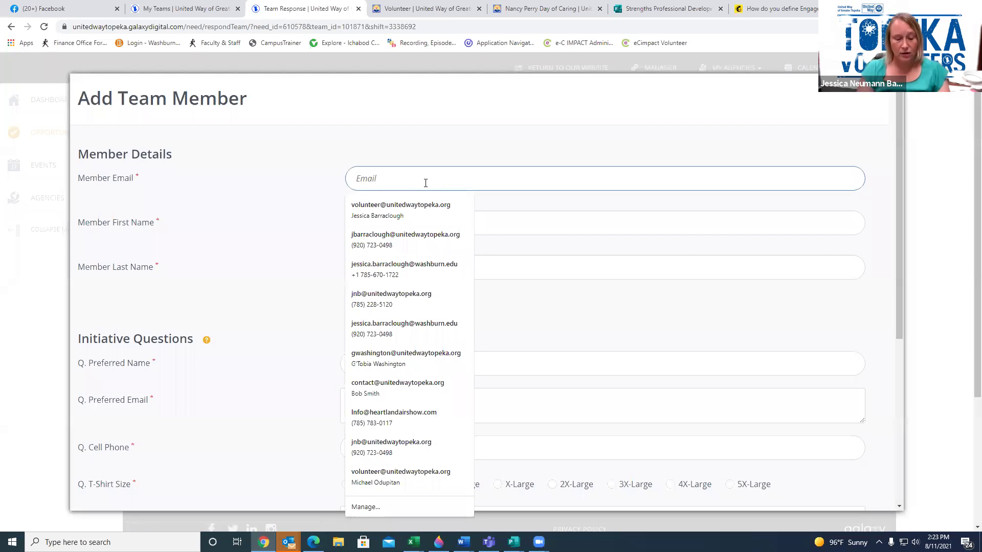
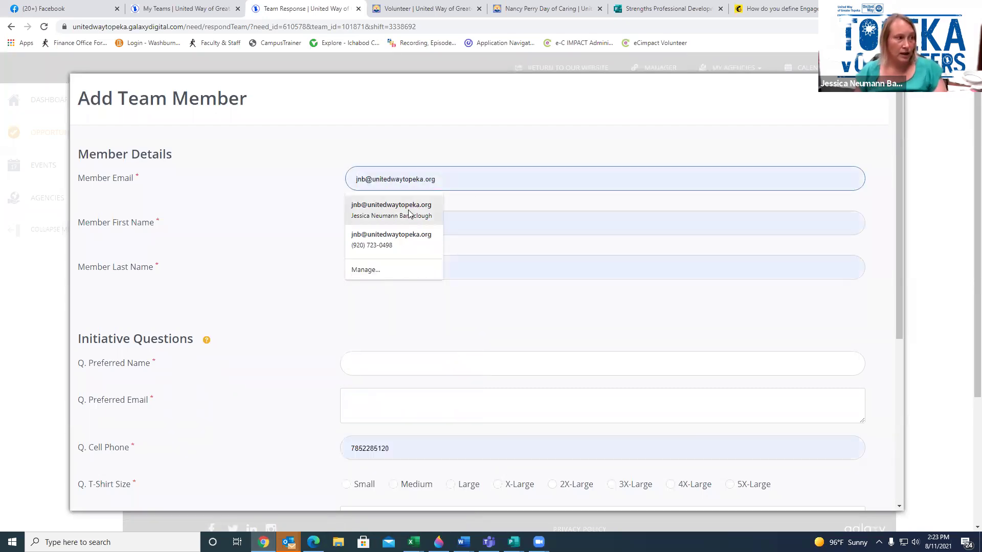
{"action": "left_click", "coordinate": [408, 209]}
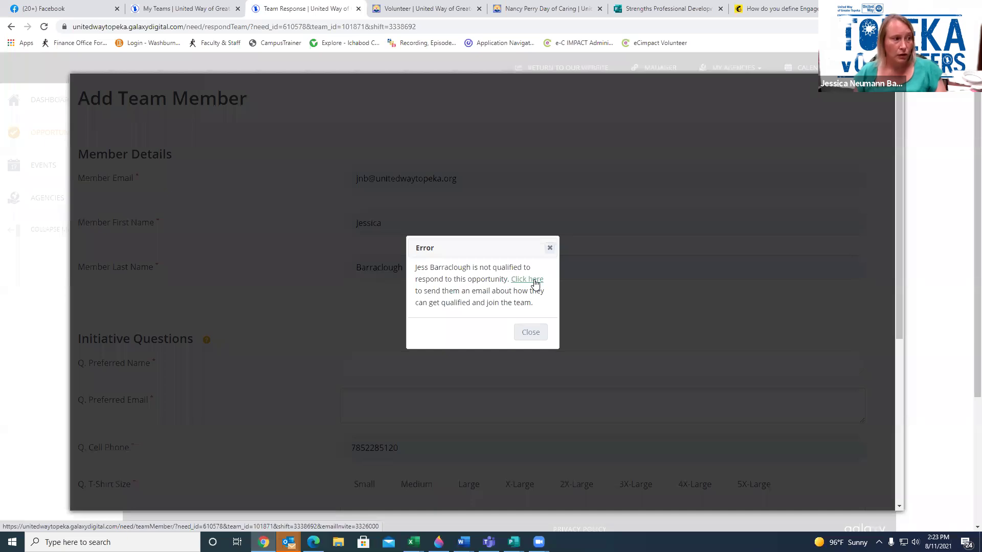
Email the unqualified member about qualifying, then close the Add Team Member form
{"action": "left_click", "coordinate": [534, 280]}
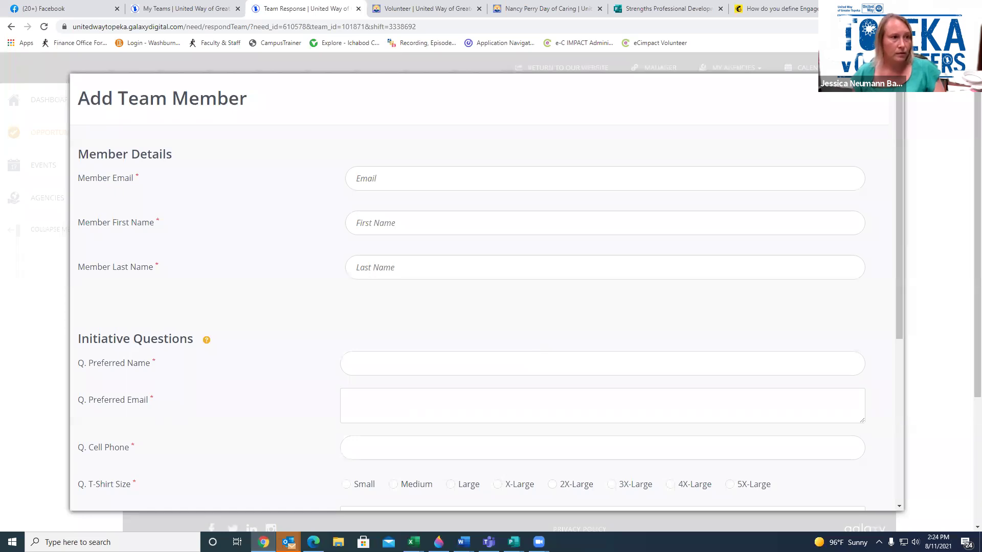
{"action": "left_click", "coordinate": [884, 93]}
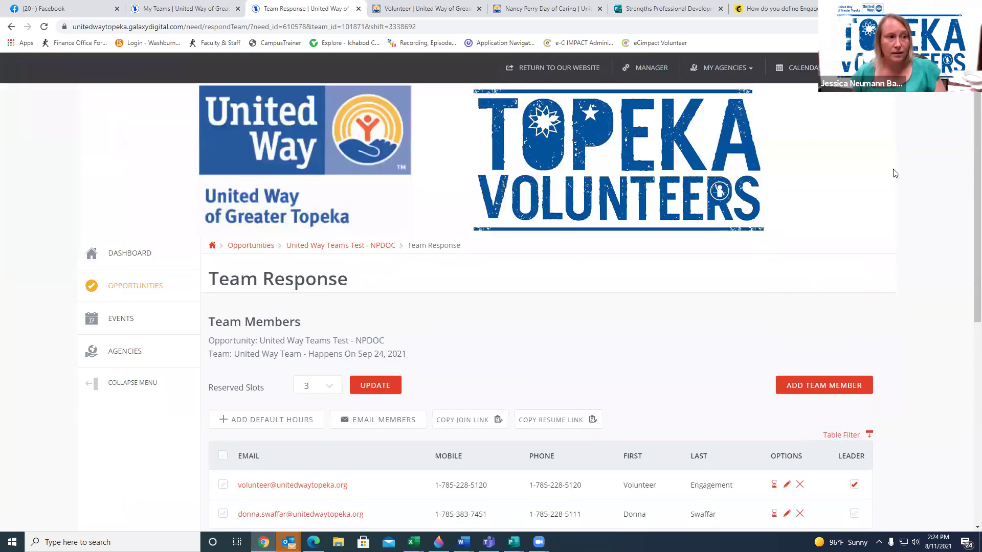